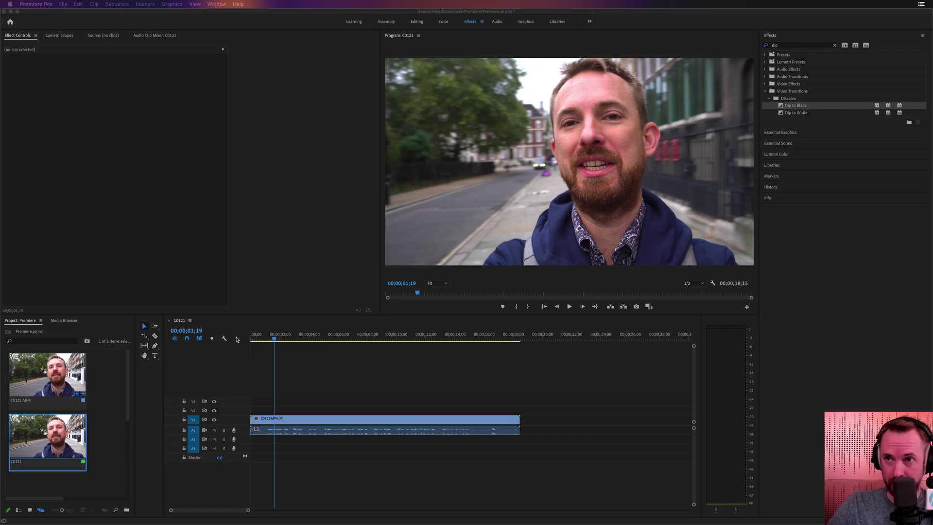
- Play the clip from about one second in to hear its dialogue, and return the playhead to 00;00;01;03
click(267, 340)
key(space)
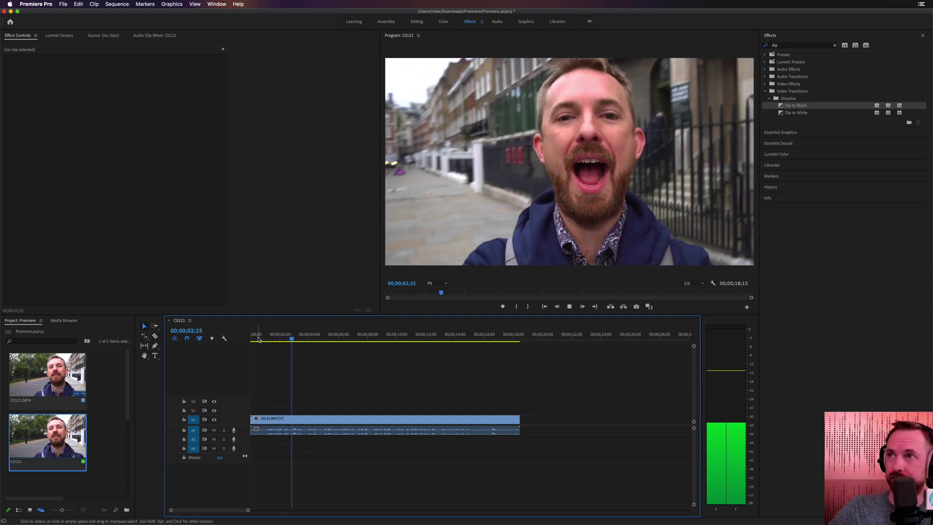
click(265, 340)
click(266, 341)
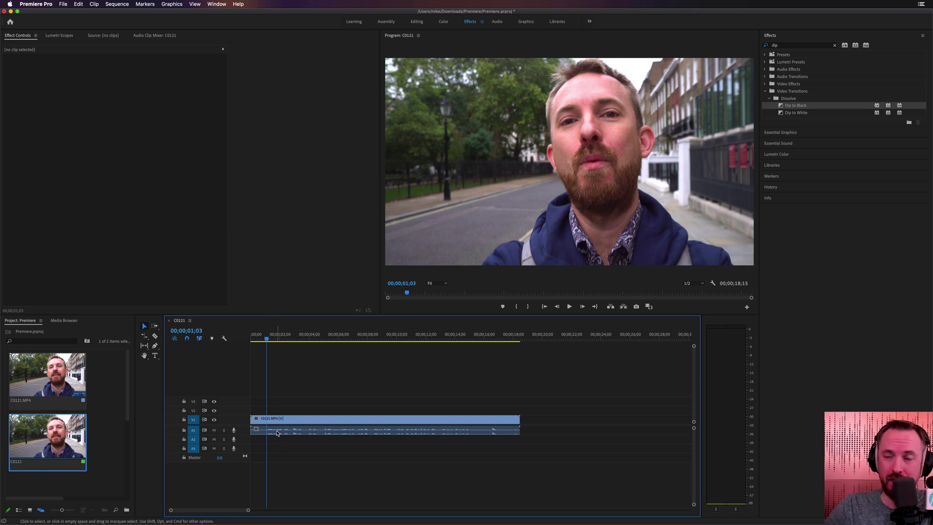
- Enlarge the Audio 1 track to show its waveform and normalize the C0121.MP4 clip's max peak to -1 dB
drag(245, 435, 271, 468)
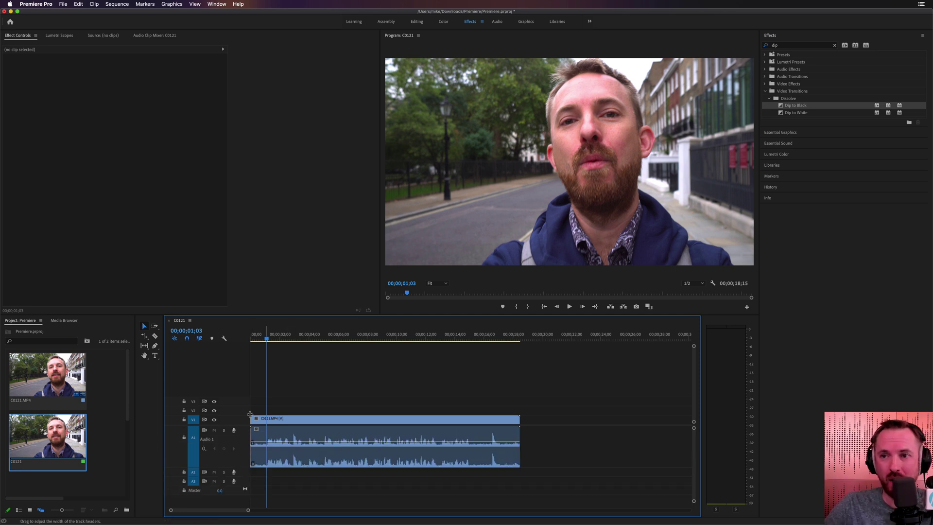
click(293, 435)
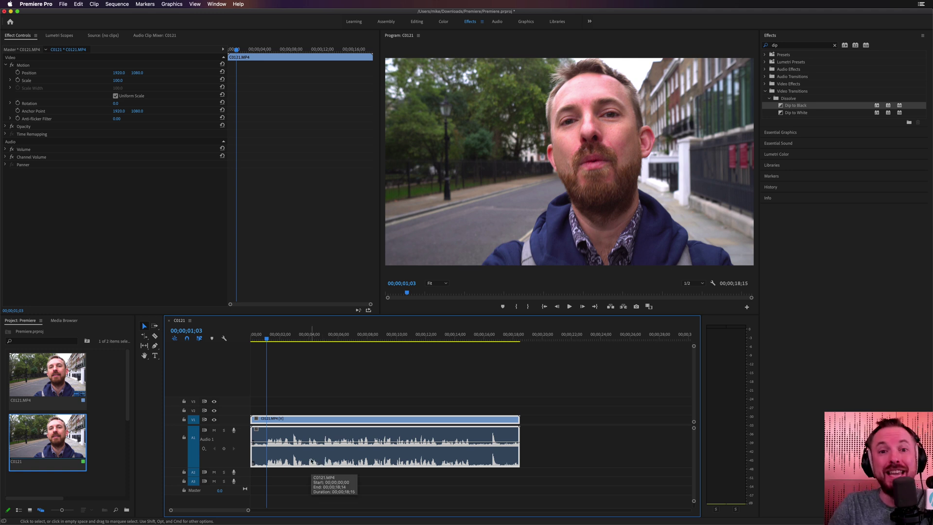
key(g)
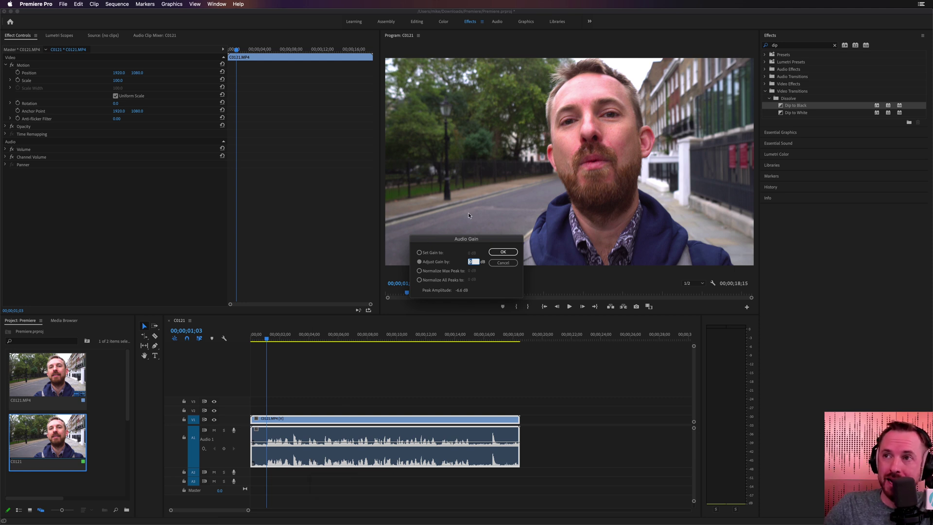
click(452, 271)
double_click(472, 270)
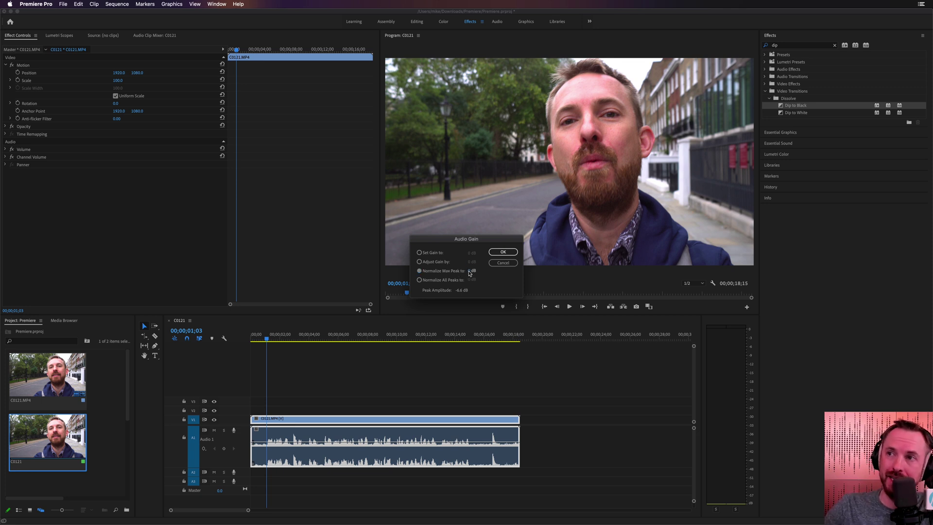
text(-)
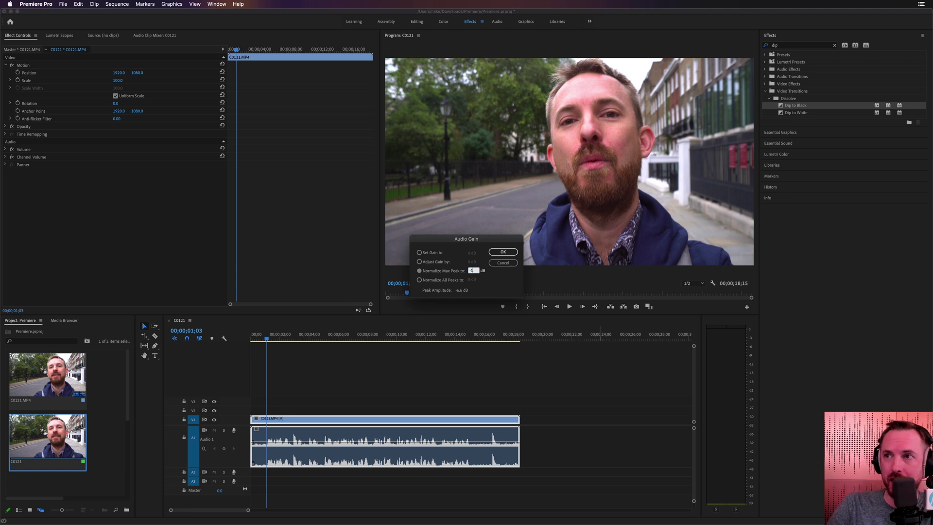
text(1)
key(Return)
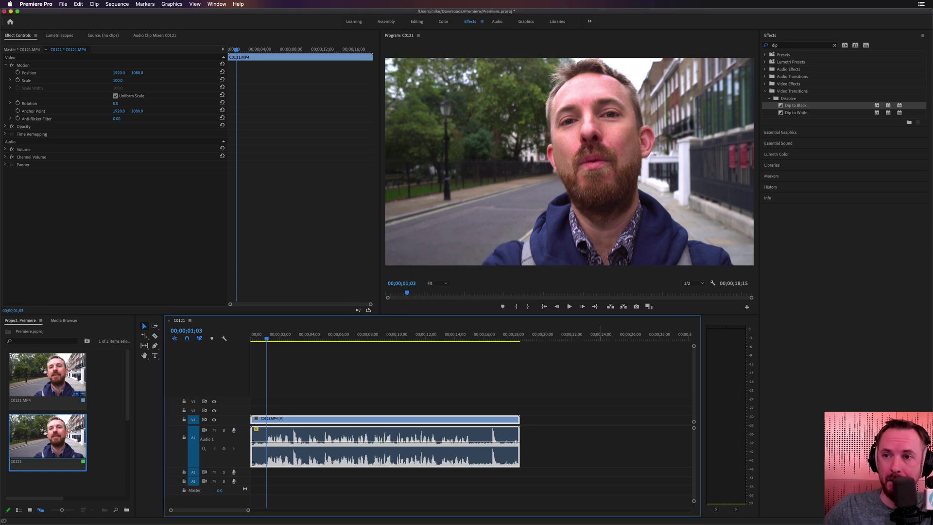
key(space)
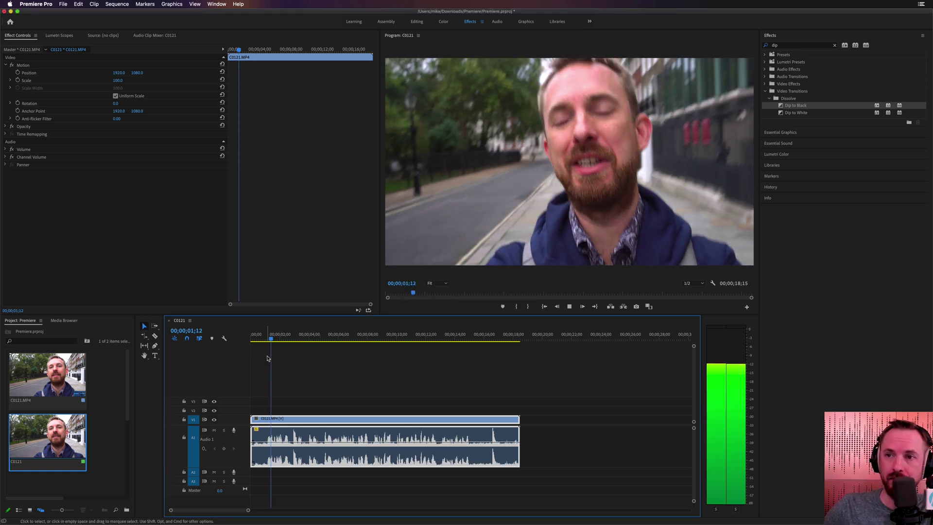
click(268, 340)
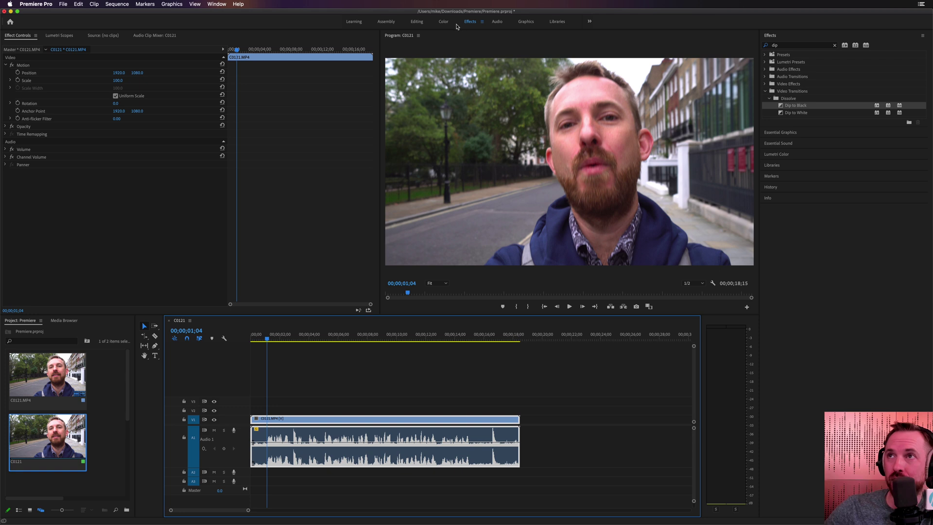
- Switch to the Audio workspace and tag the C0121.MP4 clip's audio as Dialogue in Essential Sound
click(498, 22)
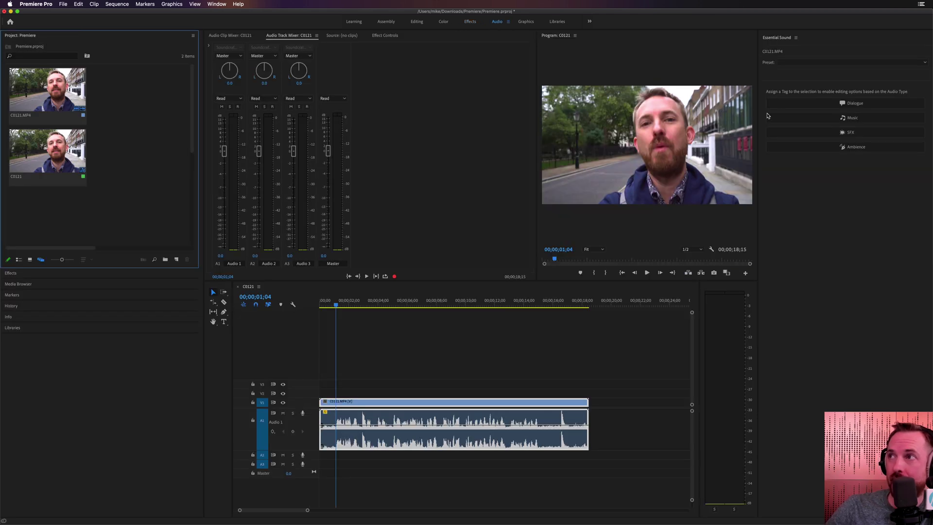
click(369, 451)
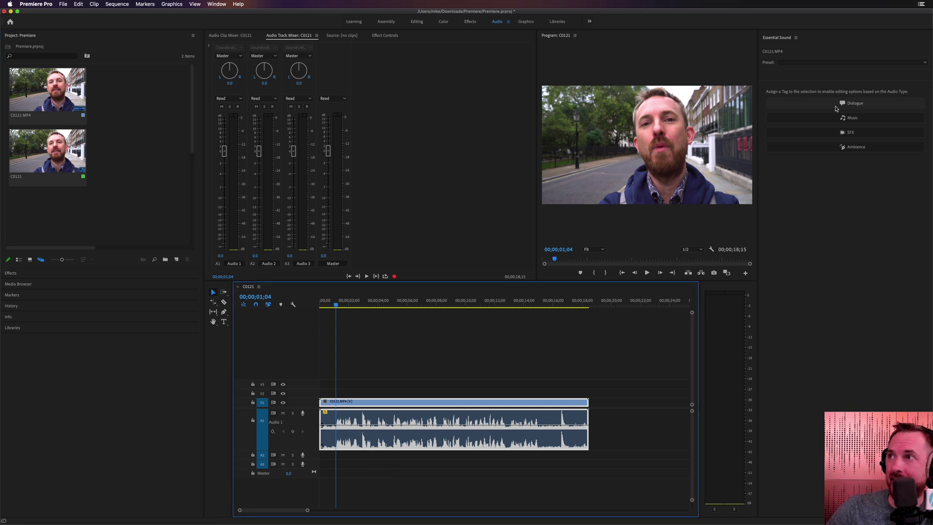
click(838, 104)
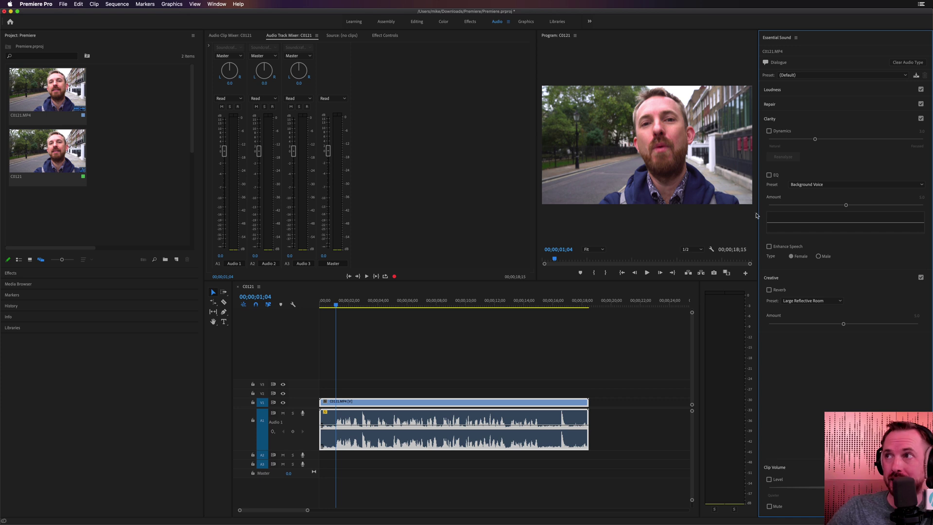
- Enable Dynamics for the dialogue, set the amount to 8.5, and audition the clip from near its start
click(769, 131)
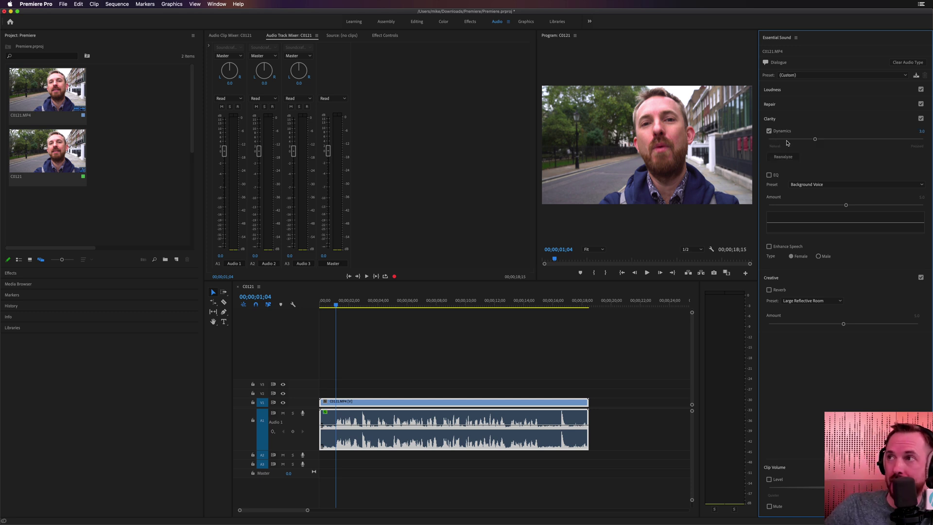
drag(815, 139, 901, 139)
key(space)
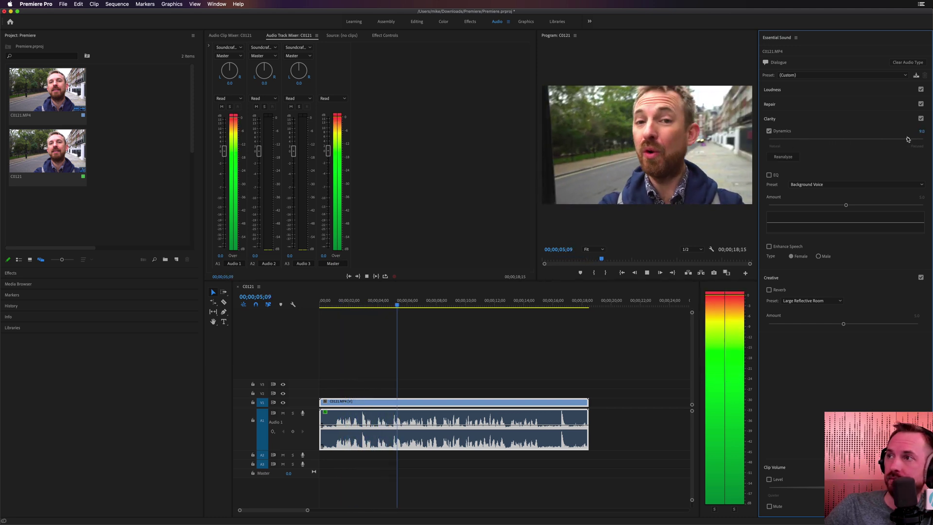
key(space)
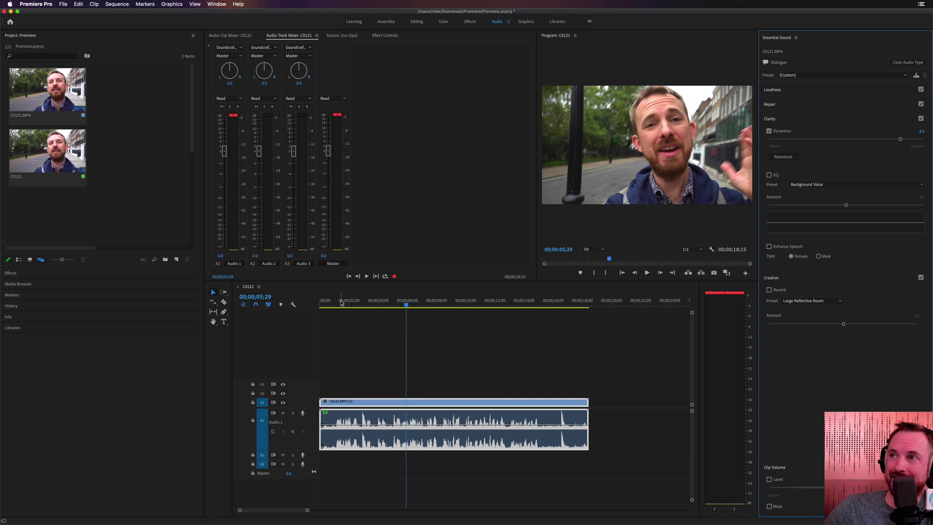
click(333, 303)
key(space)
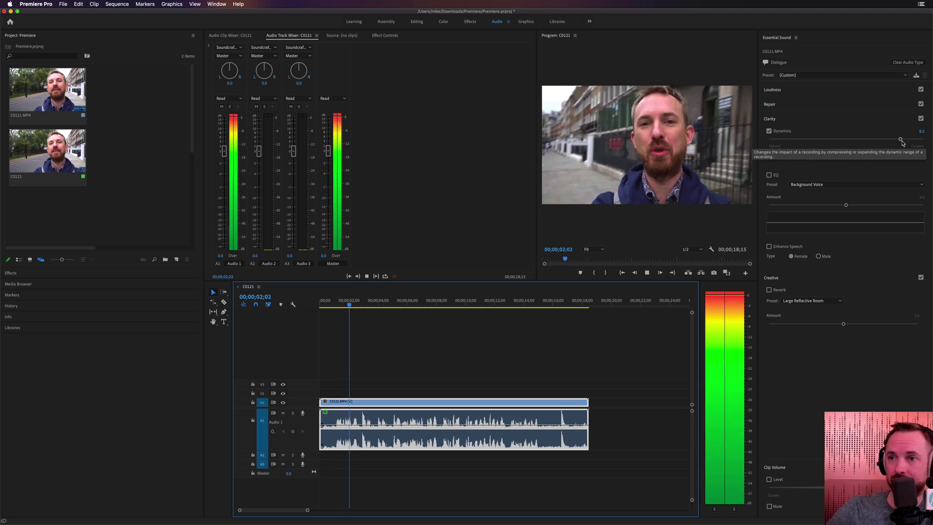
key(space)
click(335, 301)
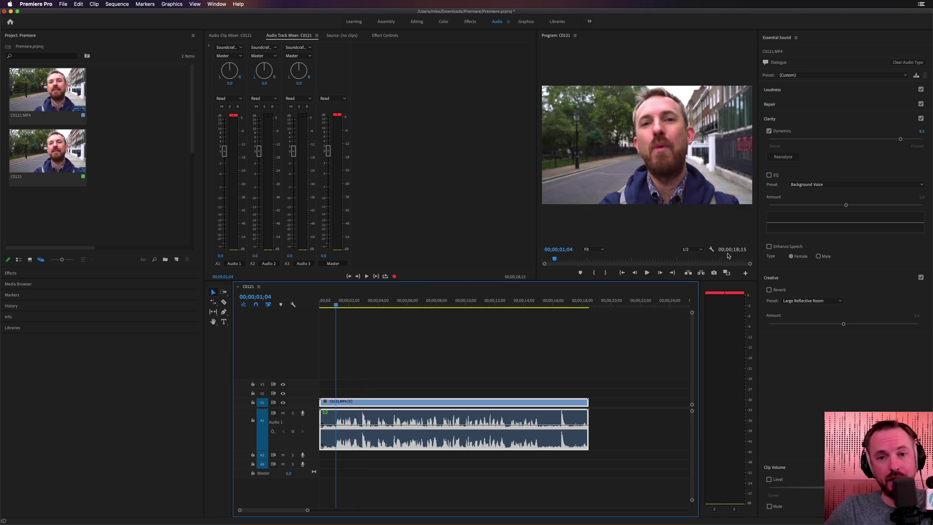
- Enable EQ on the dialogue with the Subtle Boost (Male) preset and play the clip to check it
click(769, 175)
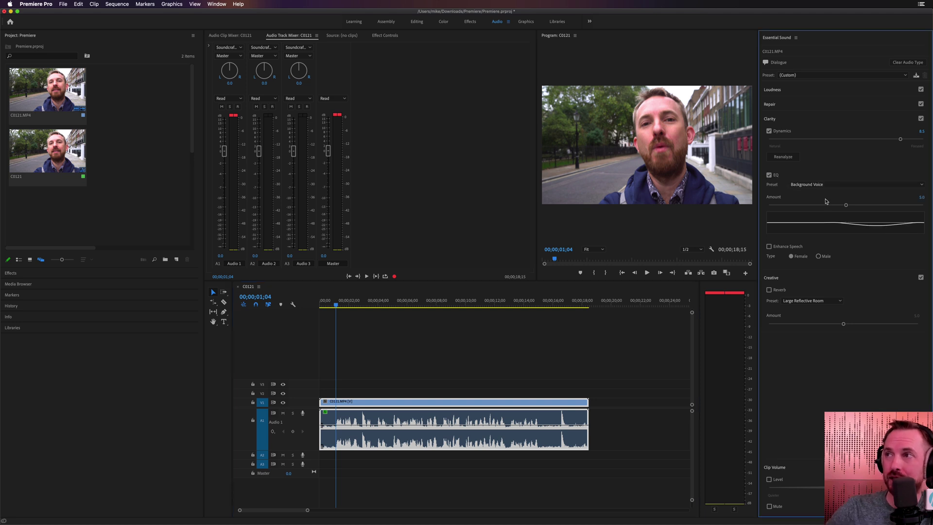
click(805, 185)
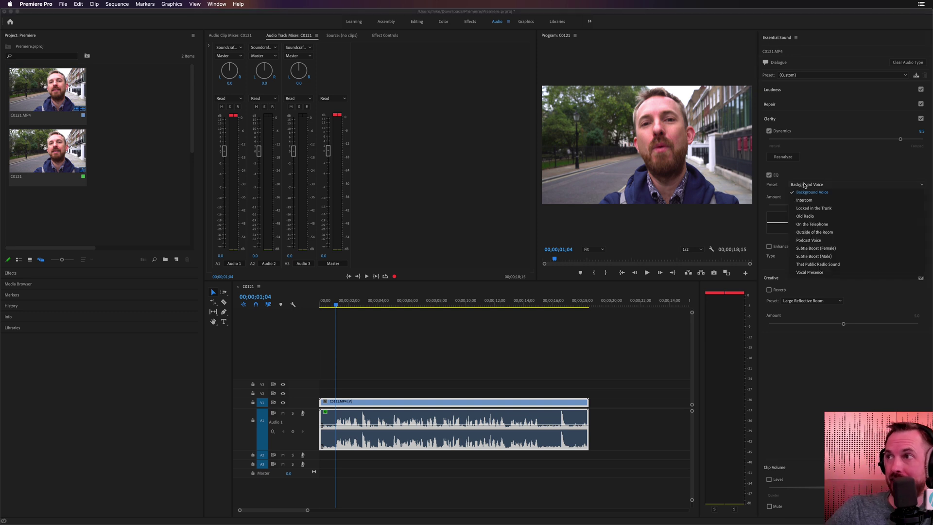
click(820, 256)
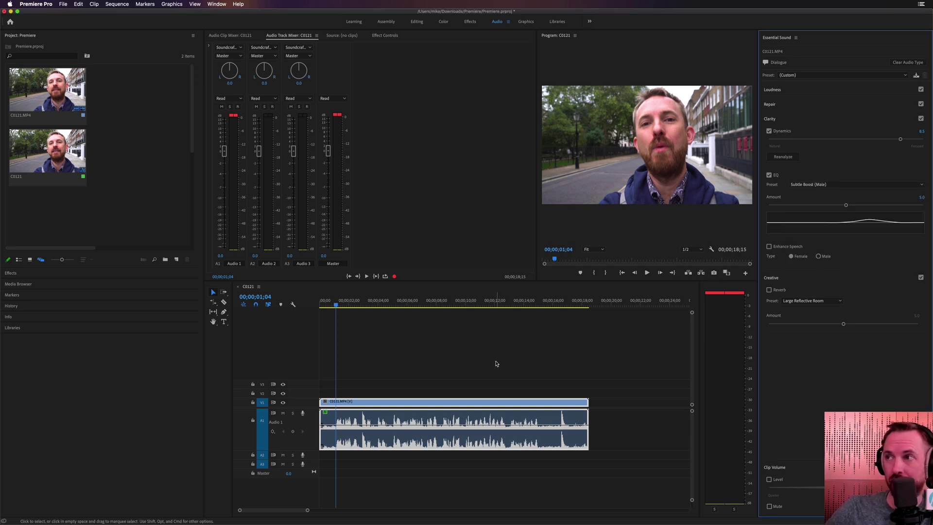
key(space)
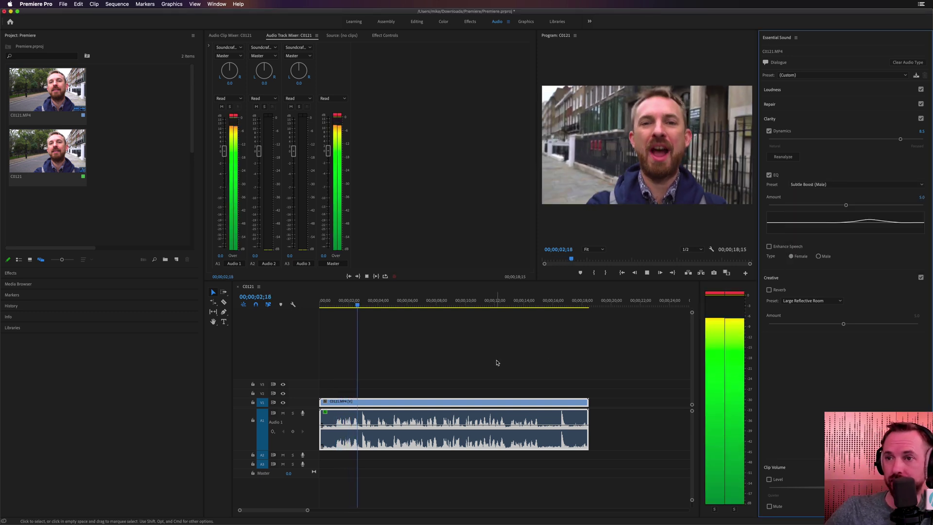
key(space)
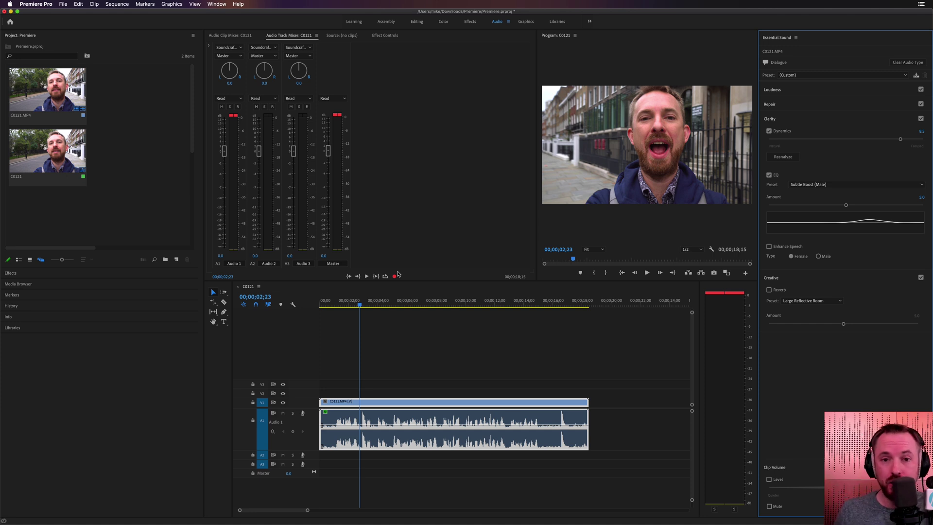
- Switch to Chrome and look through the music genres on the Lickd website
key(super+Tab)
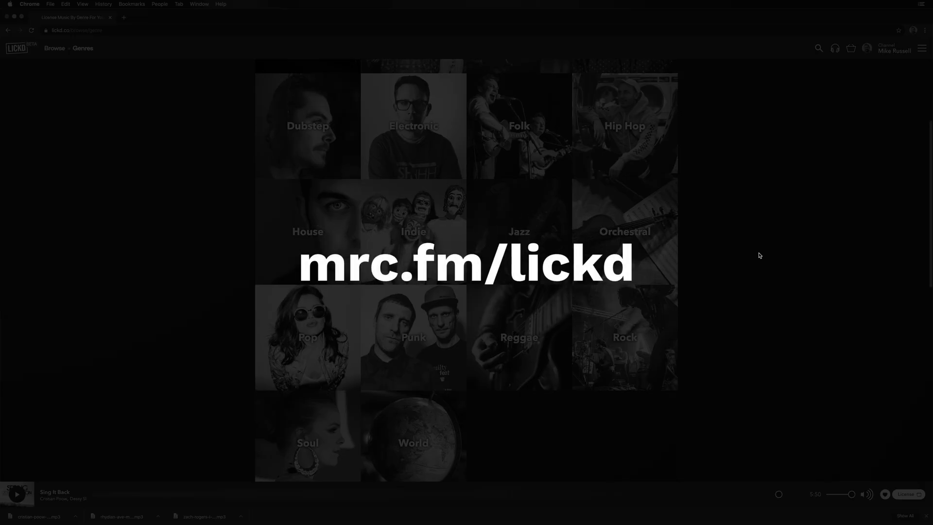
scroll(760, 255, up, 2)
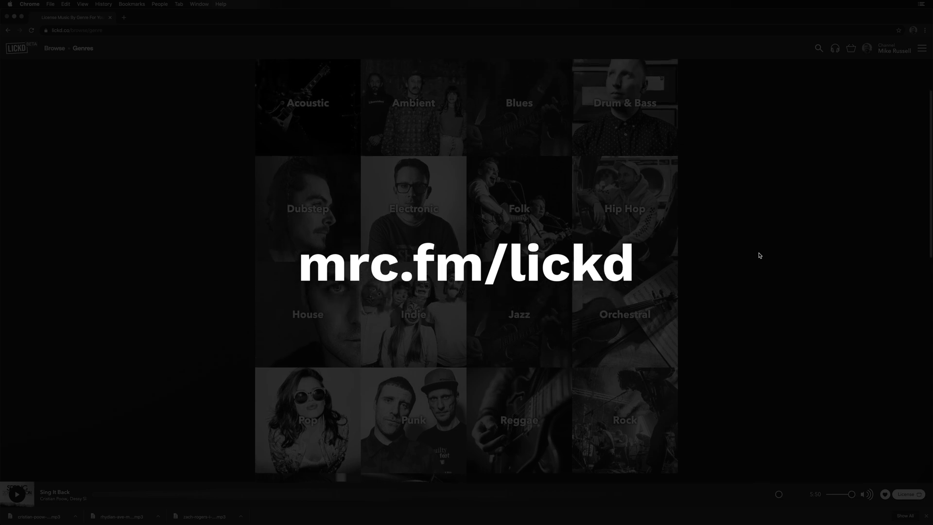
scroll(759, 255, up, 2)
scroll(759, 255, up, 2)
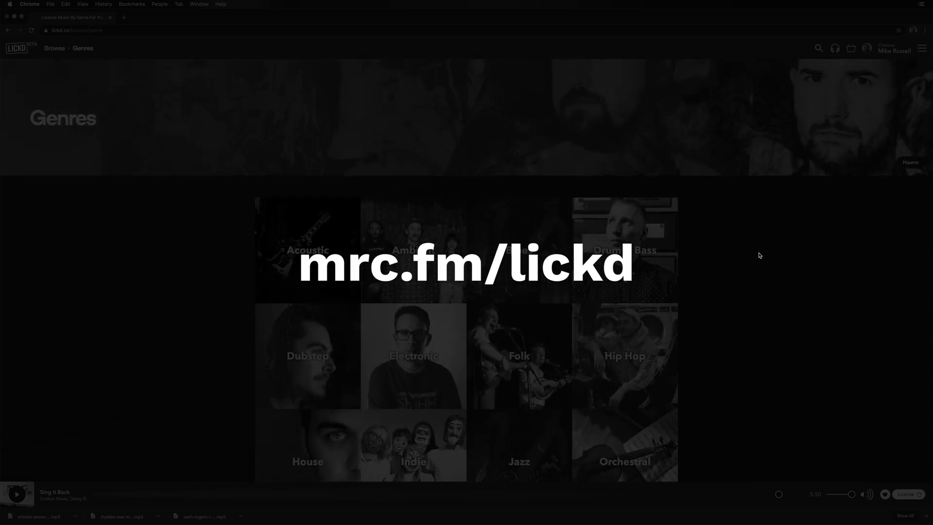
scroll(760, 255, down, 5)
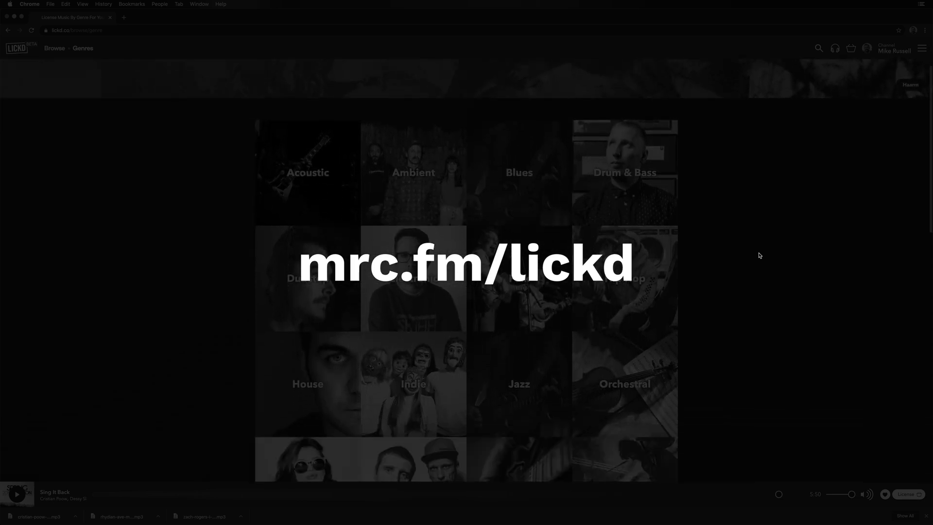
scroll(760, 255, down, 3)
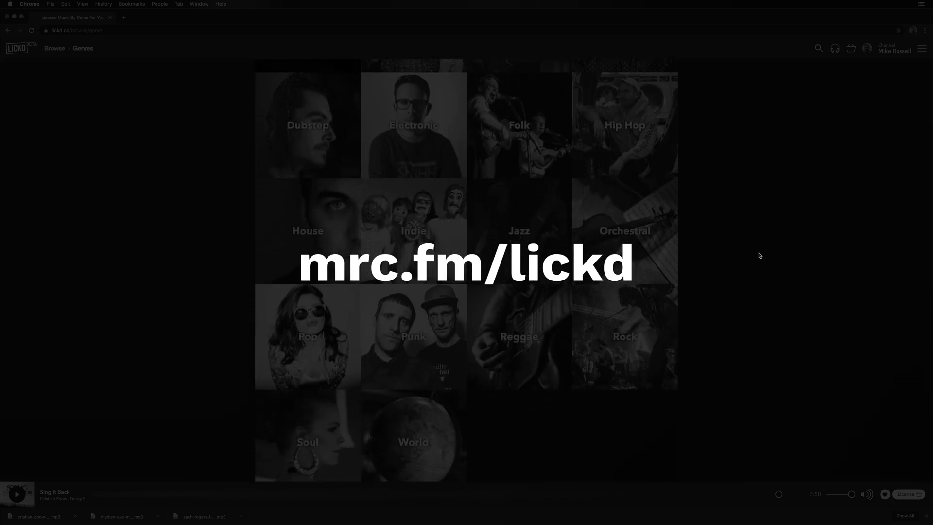
scroll(760, 256, up, 10)
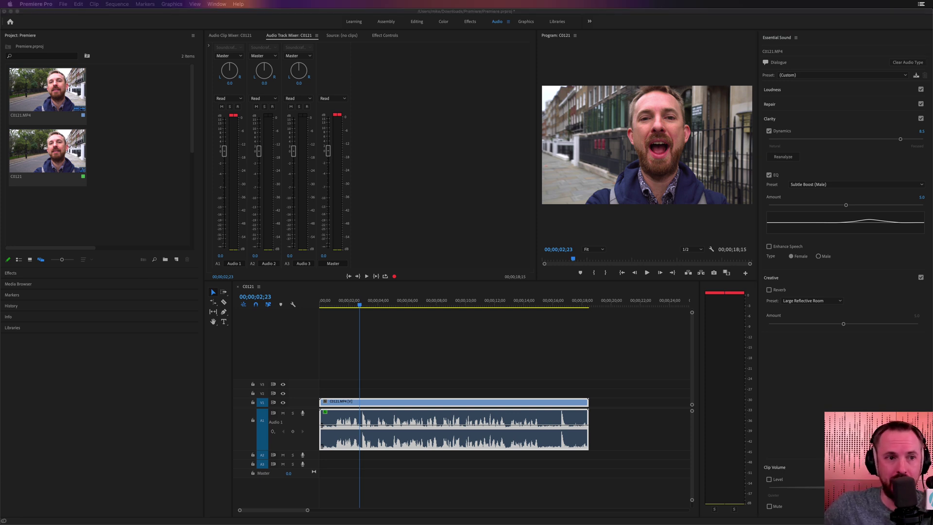
- Add stone-foundation-bass-face.mp3 at the start of the Audio 2 track in Premiere Pro and solo that track to listen to the music
drag(200, 524, 323, 456)
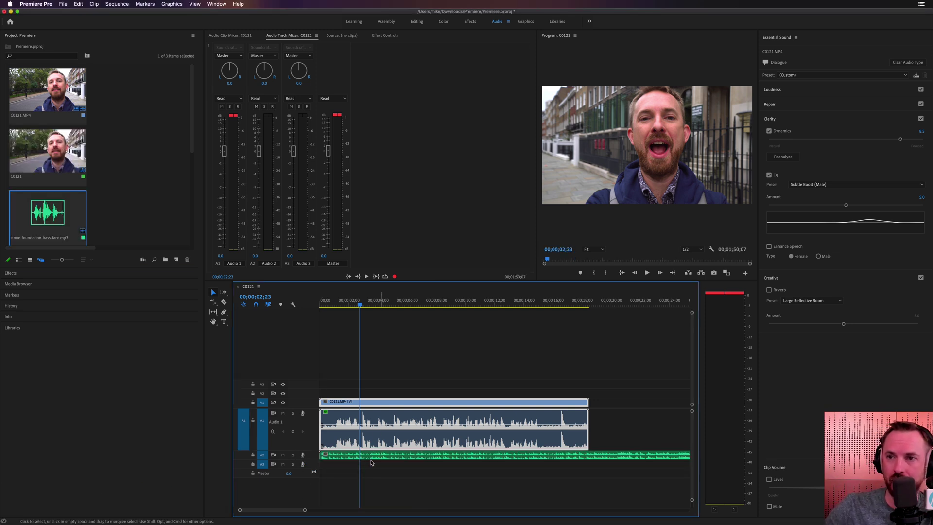
click(292, 455)
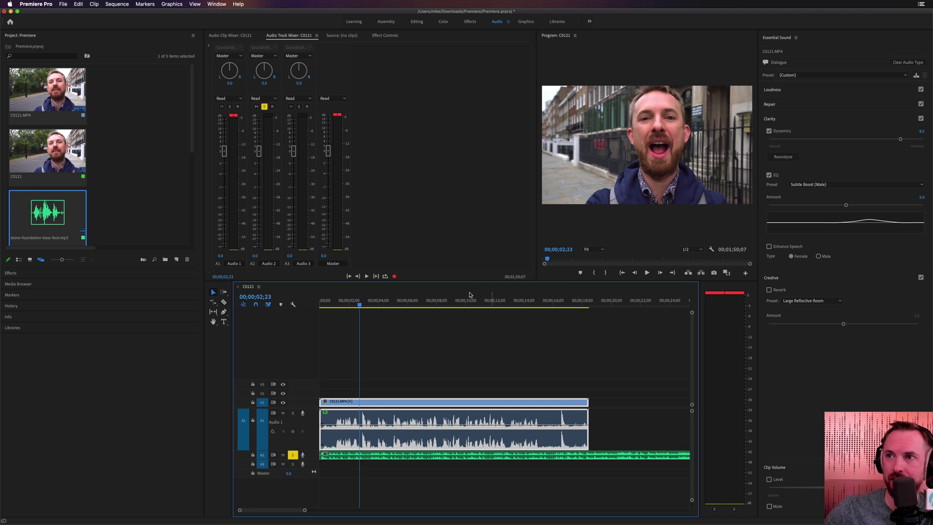
click(458, 303)
key(space)
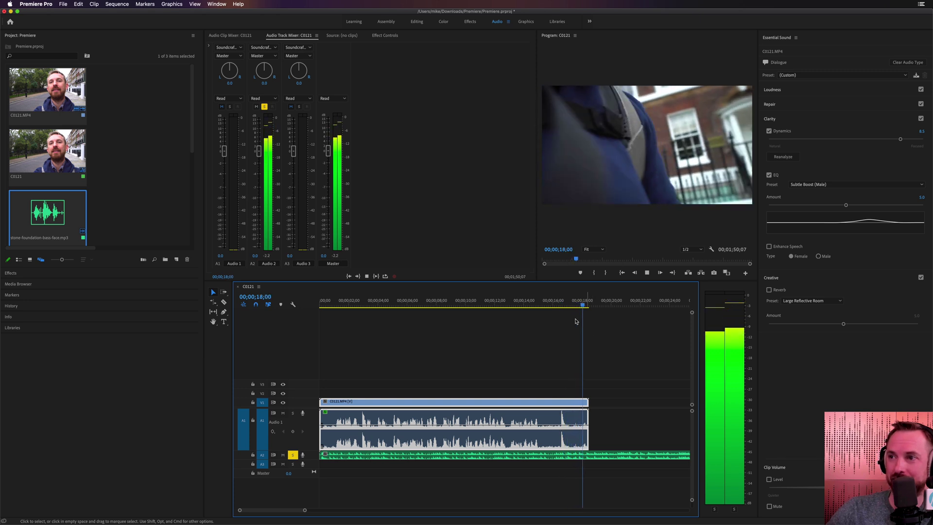
- Split the music clip on Audio 2 at 00;00;16;26
drag(569, 306, 513, 306)
key(equal)
key(equal)
key(equal)
key(space)
key(space)
key(c)
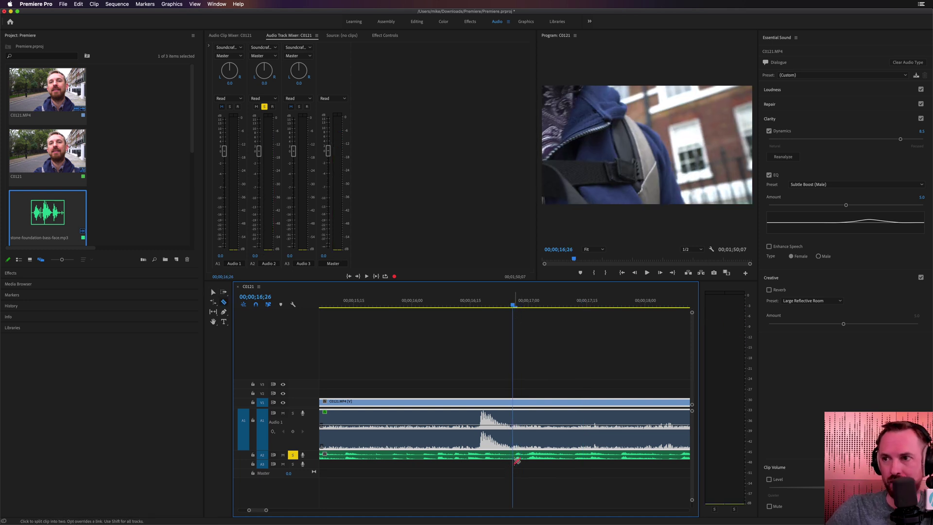
click(512, 456)
- Delete the portion of the music clip before the 00;00;16;26 cut
key(v)
click(506, 456)
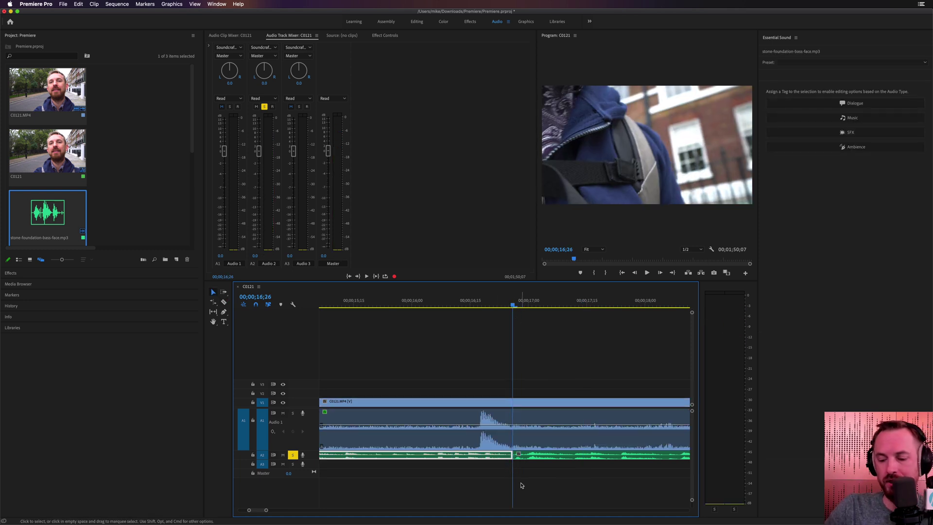
key(Delete)
key(minus)
key(minus)
key(minus)
key(minus)
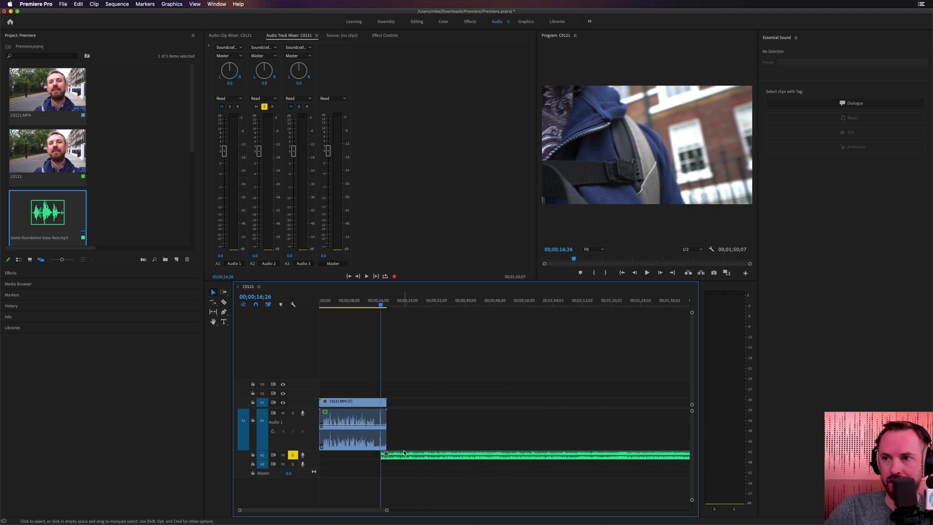
- Move the trimmed music clip on Audio 2 to the start of the sequence and play it
drag(404, 455, 343, 455)
click(333, 302)
key(space)
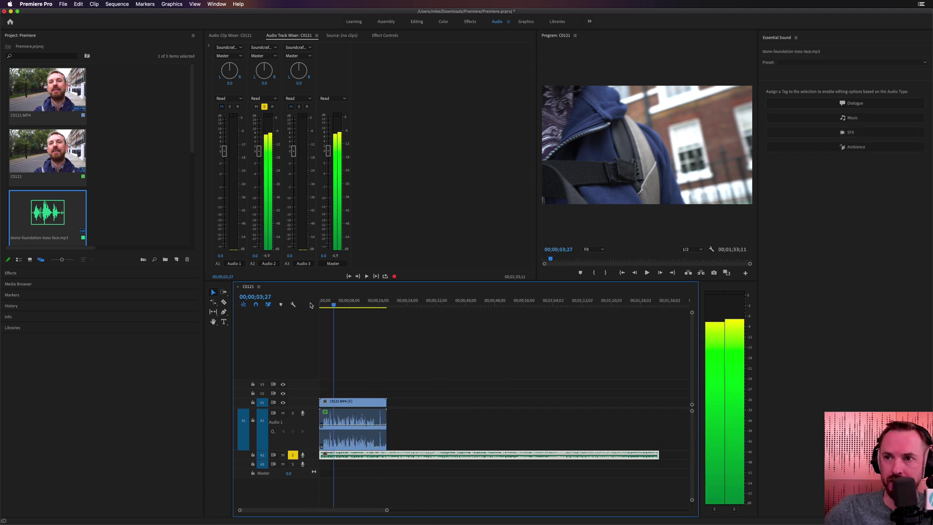
- Trim just under a second from the start of the C0121.MP4 clip and align it with the music at the sequence start
key(Home)
key(equal)
key(equal)
key(equal)
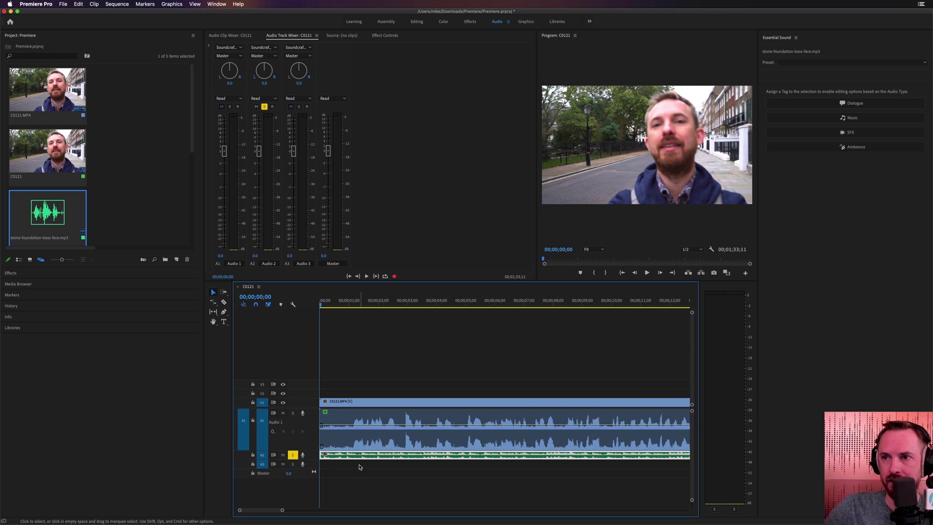
drag(358, 457, 367, 457)
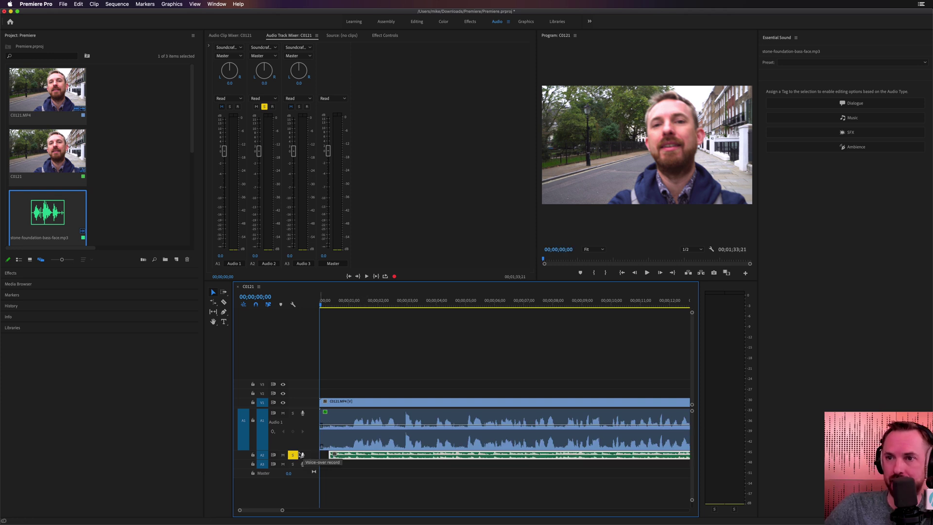
drag(327, 397, 349, 402)
drag(348, 460, 361, 458)
drag(341, 367, 403, 479)
drag(356, 405, 334, 404)
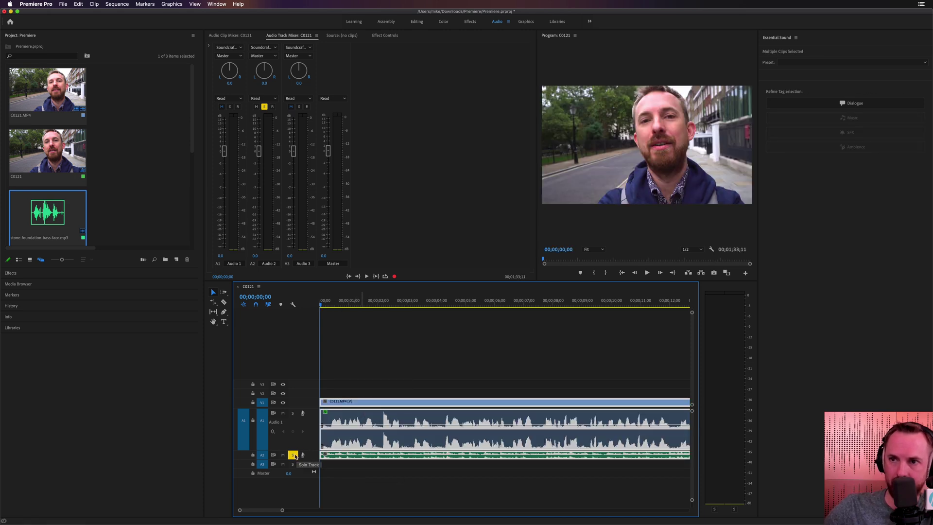
- Turn off solo on Audio 2, play the dialogue and music together, and return the playhead to the start
key(space)
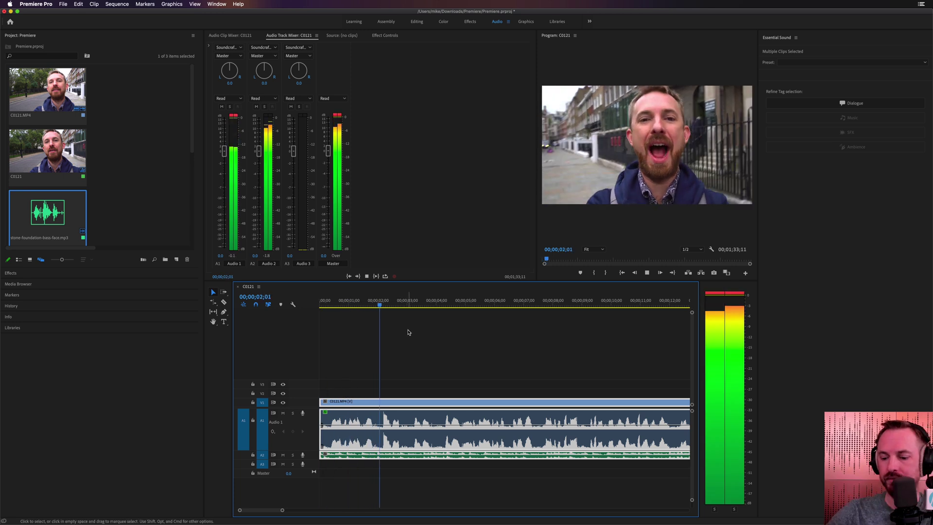
key(minus)
key(minus)
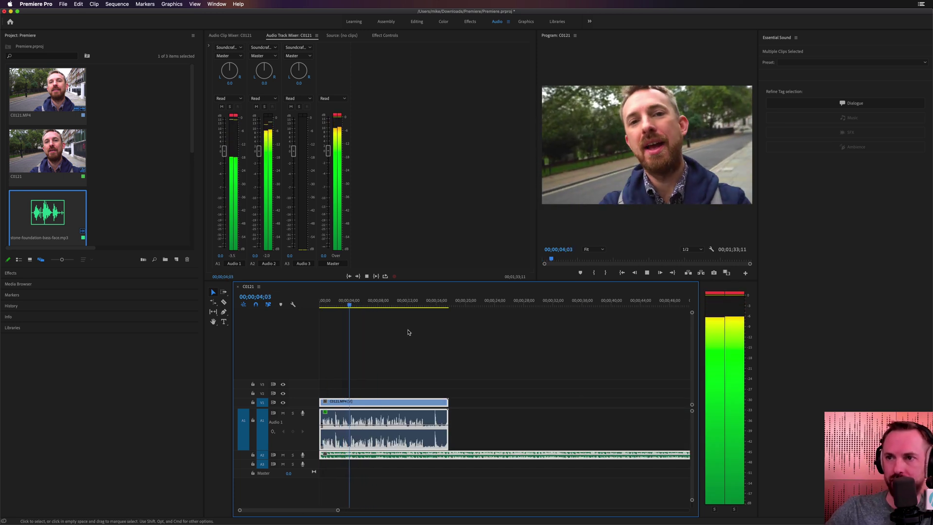
key(space)
key(Home)
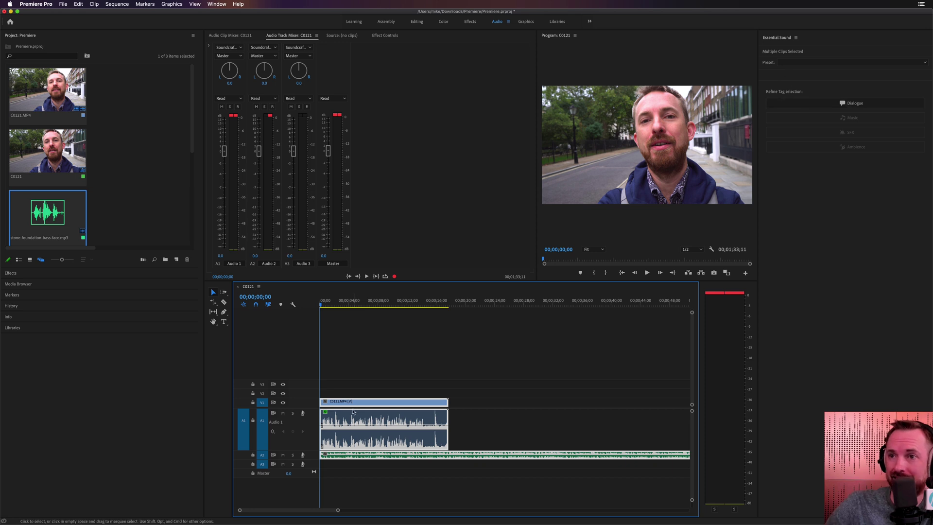
- Switch off Dynamics and EQ on the C0121.MP4 dialogue and play it with the music
click(400, 419)
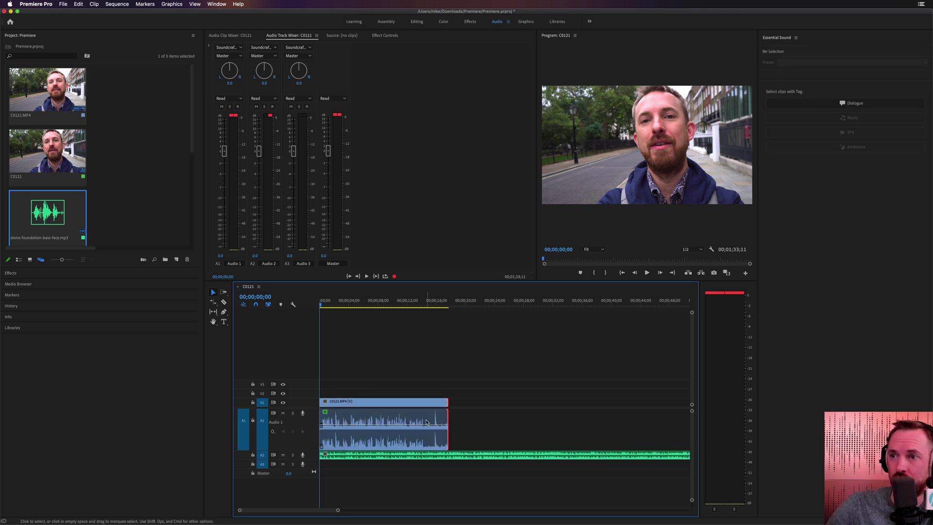
click(769, 131)
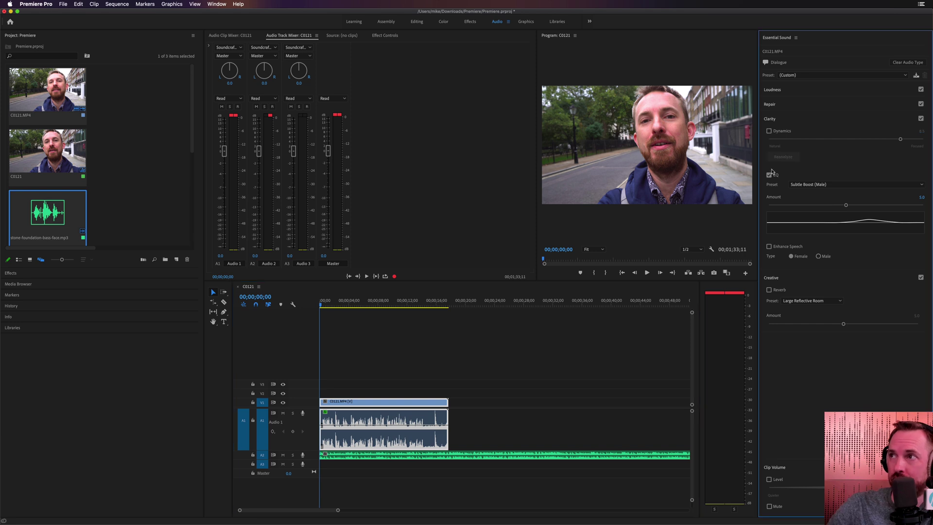
click(769, 175)
click(321, 304)
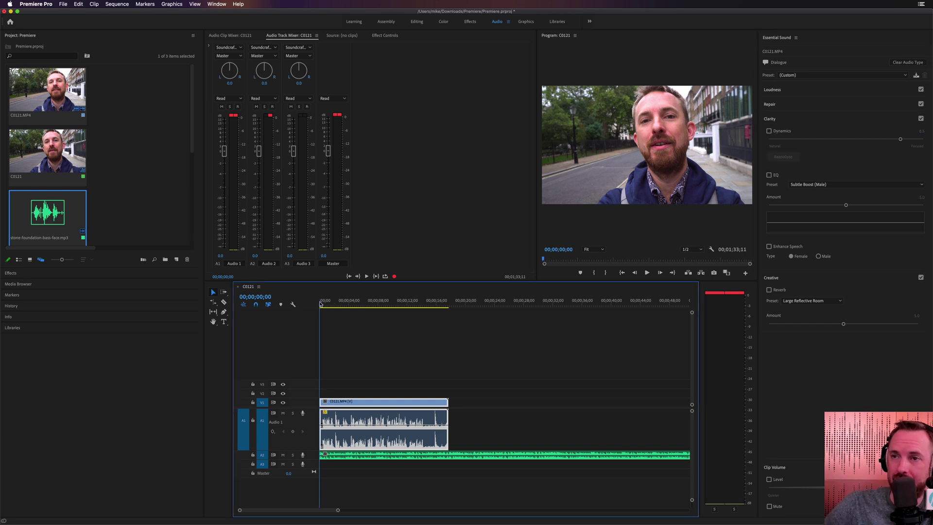
key(space)
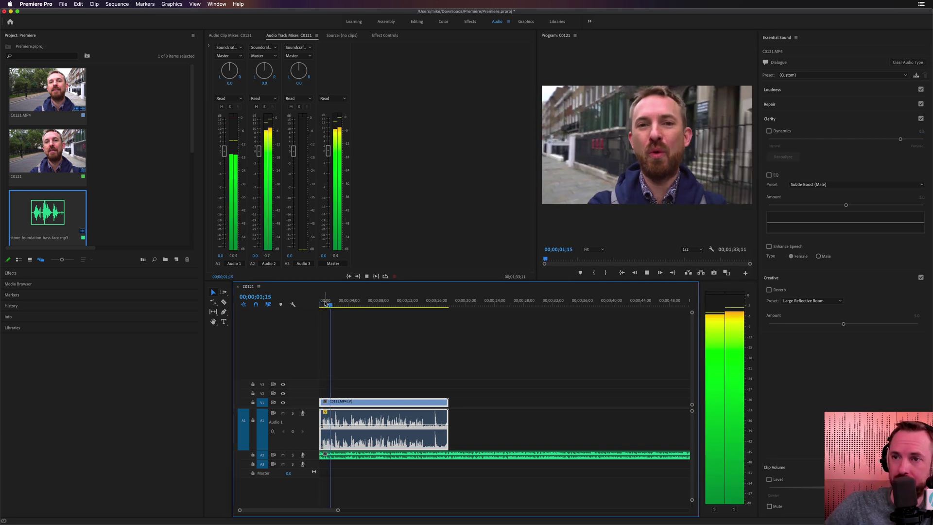
key(space)
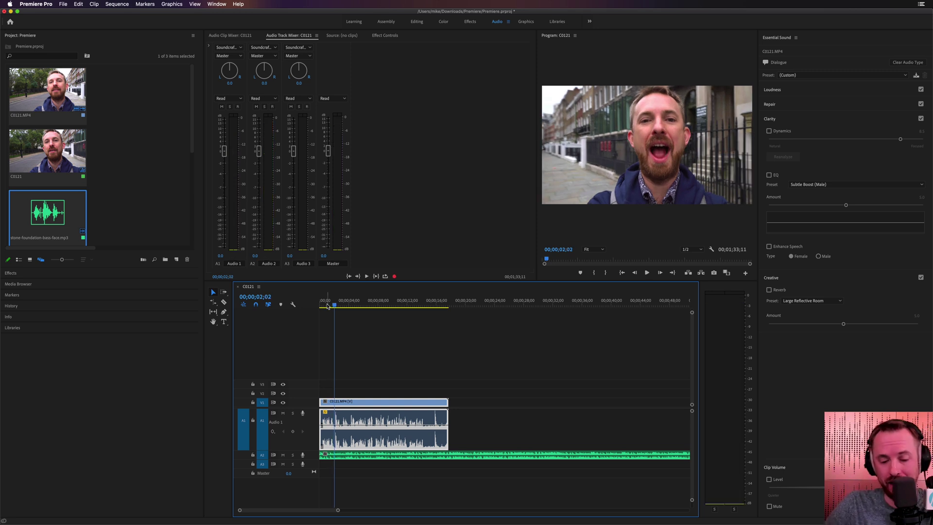
- Restore EQ and Dynamics on the dialogue clip, play the mix, and return the playhead to the start
key(super+z)
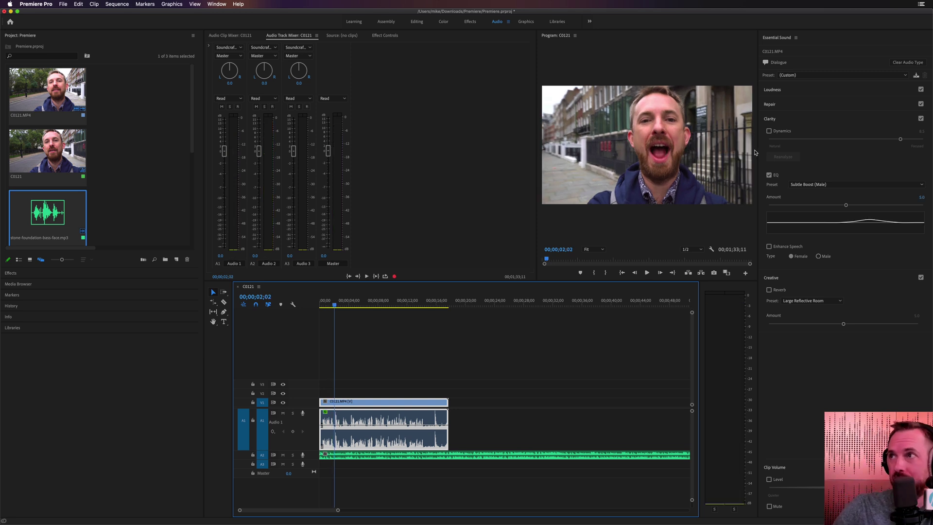
click(769, 131)
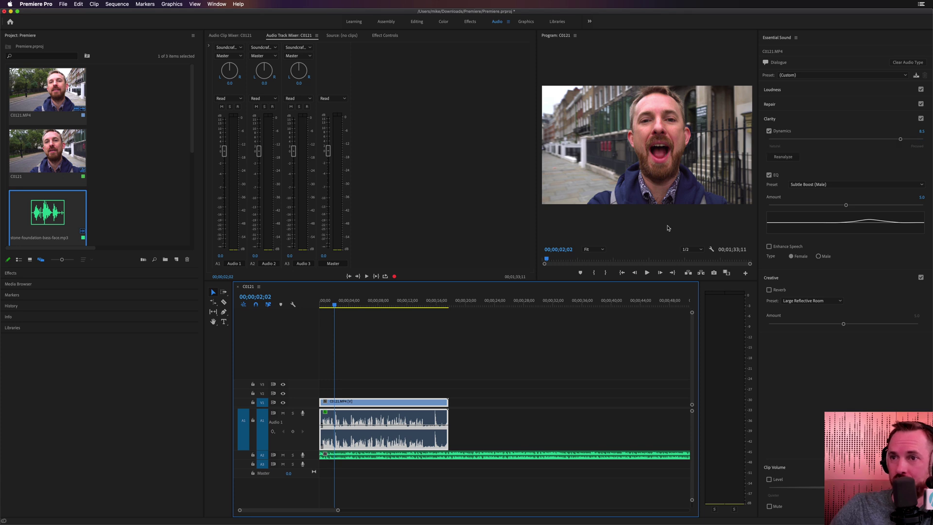
key(space)
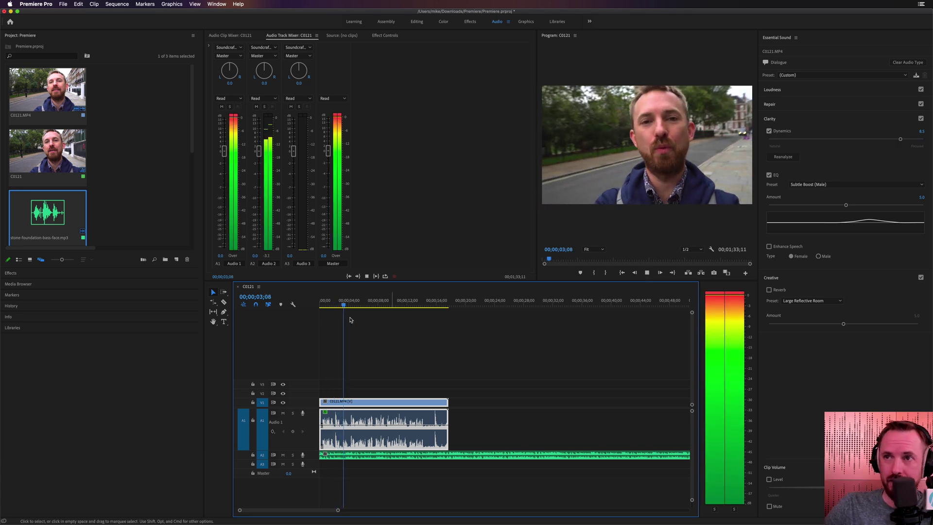
drag(339, 304, 319, 304)
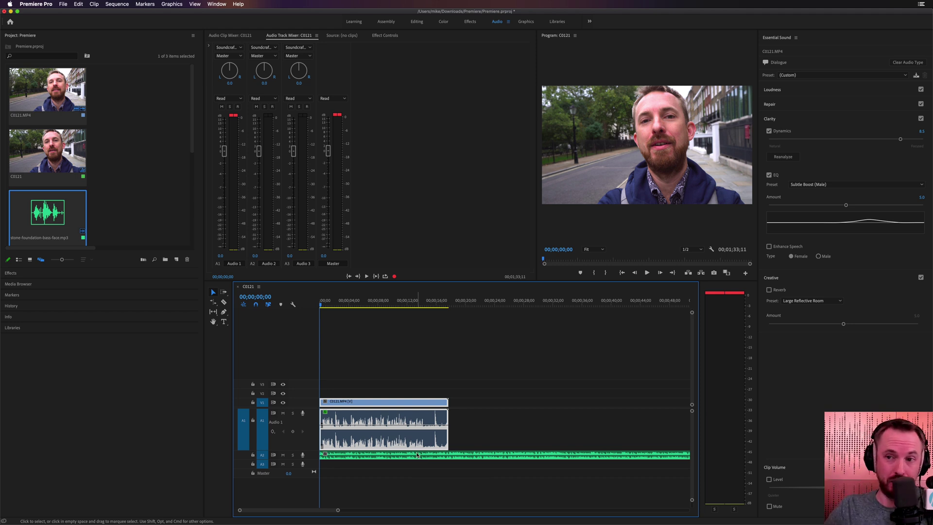
- Tag the stone-foundation-bass-face.mp3 clip as Music and increase the Audio 2 track height to show its waveform
click(339, 457)
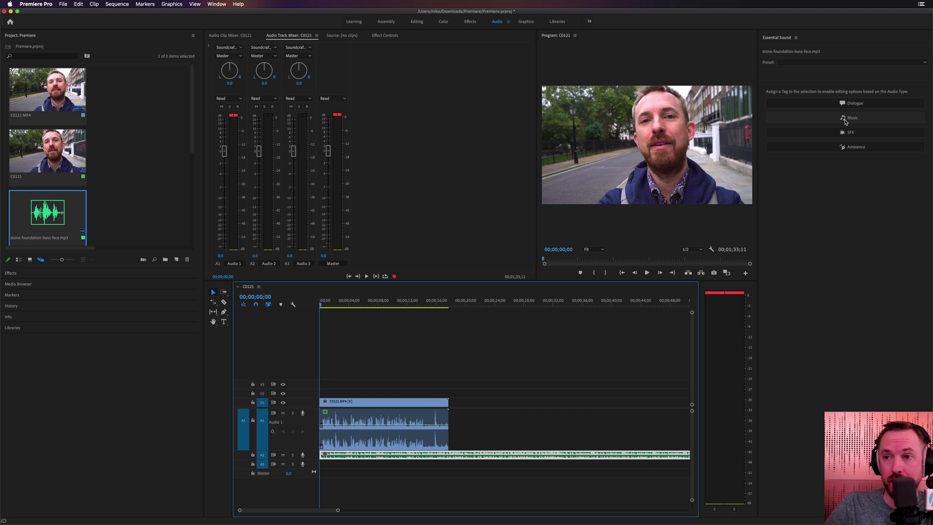
click(846, 118)
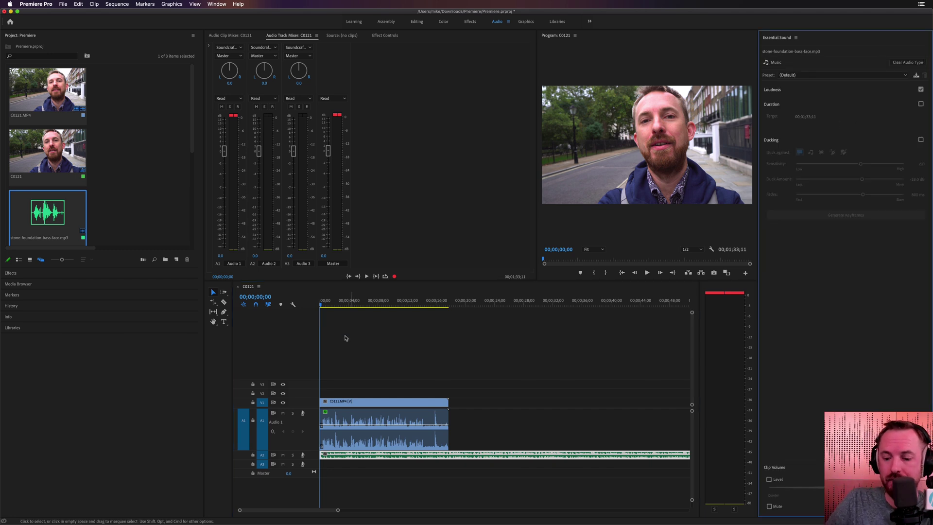
key(equal)
key(equal)
key(equal)
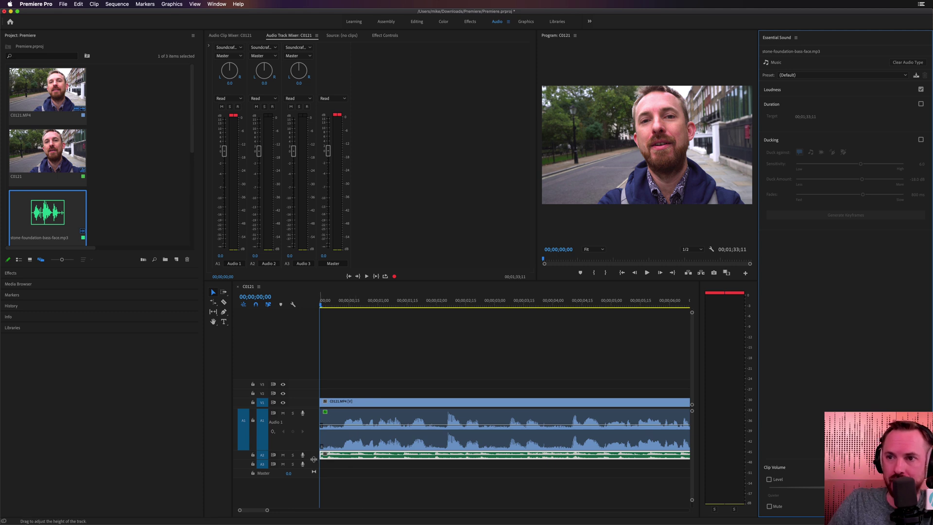
alt+scroll(384, 469, up, 3)
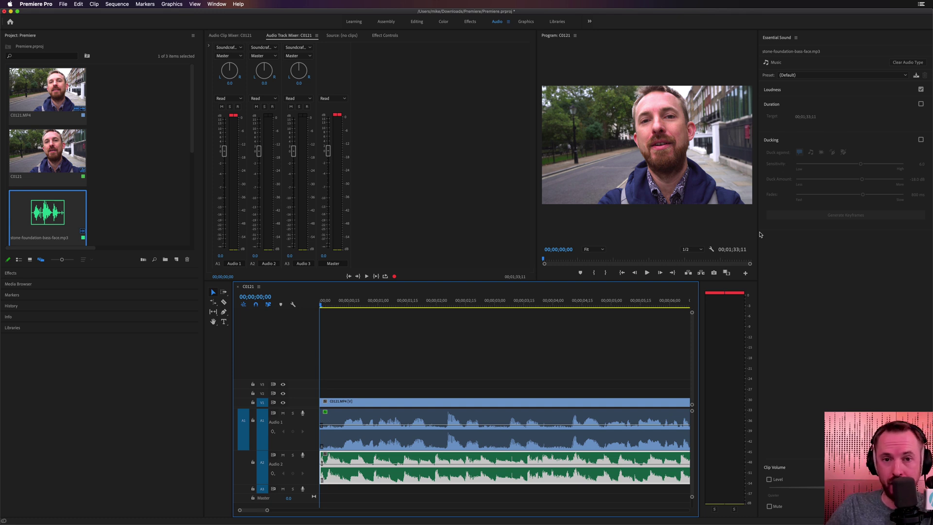
- Enable ducking against dialogue for the music clip and generate keyframes with sensitivity 8.7 and duck amount -7.4 dB
click(921, 141)
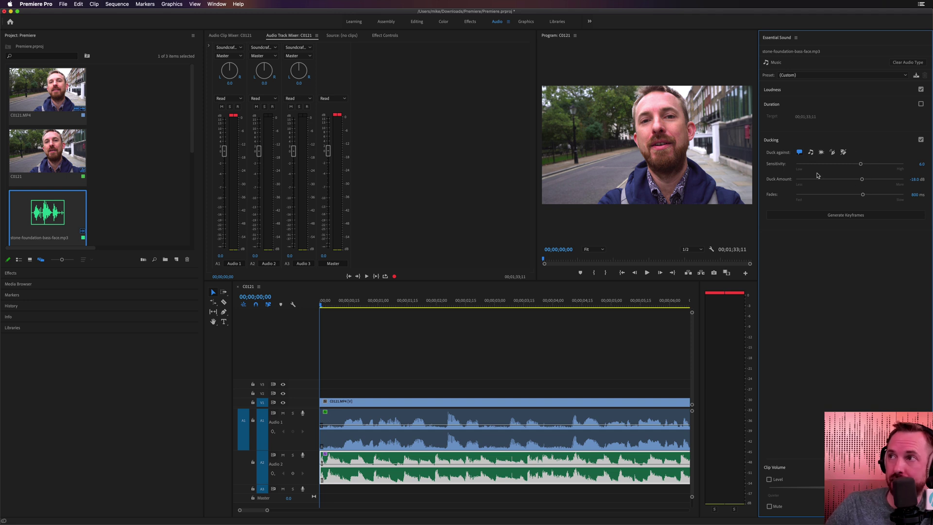
click(838, 217)
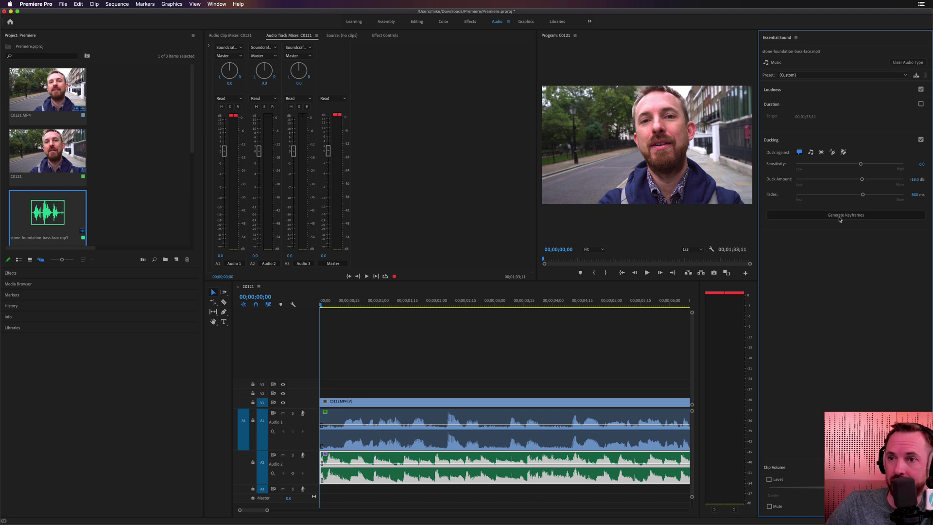
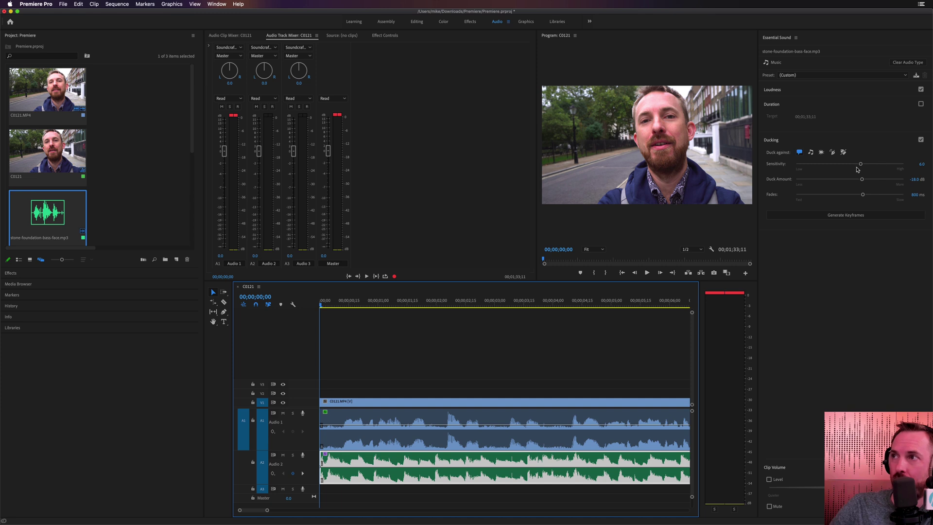
drag(861, 164, 838, 182)
click(850, 214)
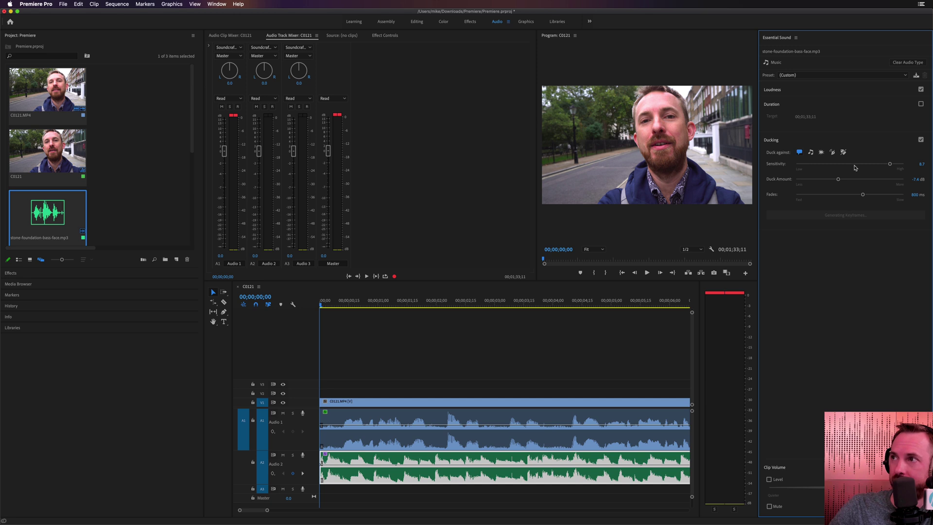
- Set the ducking sensitivity to 10.0 and duck amount to -6.7 dB, and regenerate the music clip's keyframes
drag(889, 165, 904, 164)
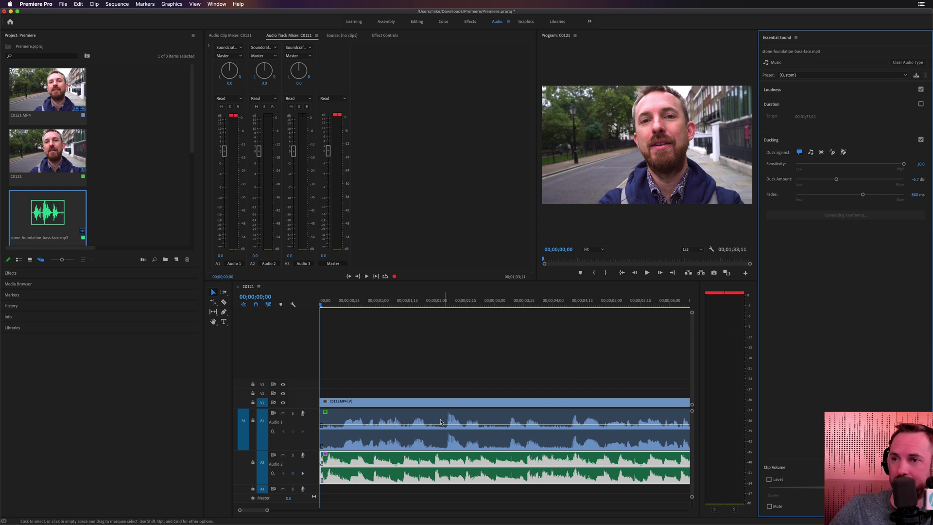
click(354, 341)
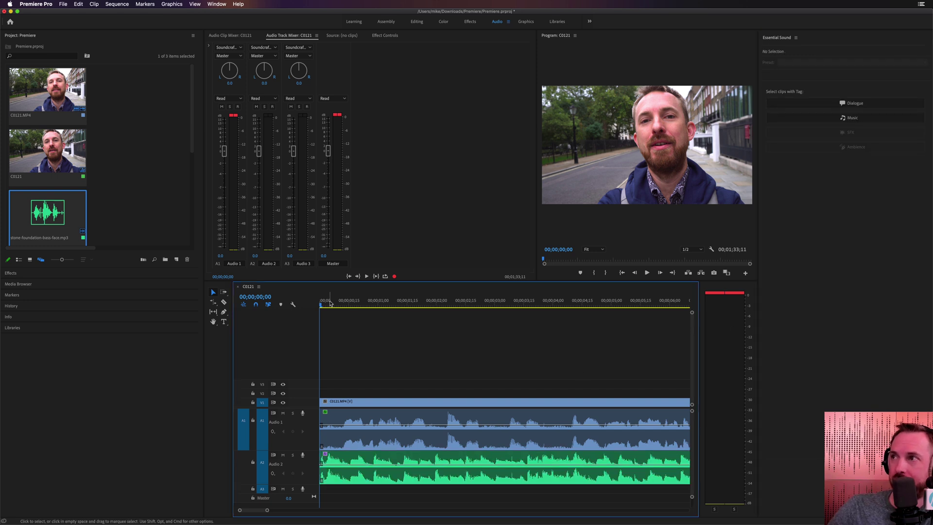
click(340, 462)
click(841, 215)
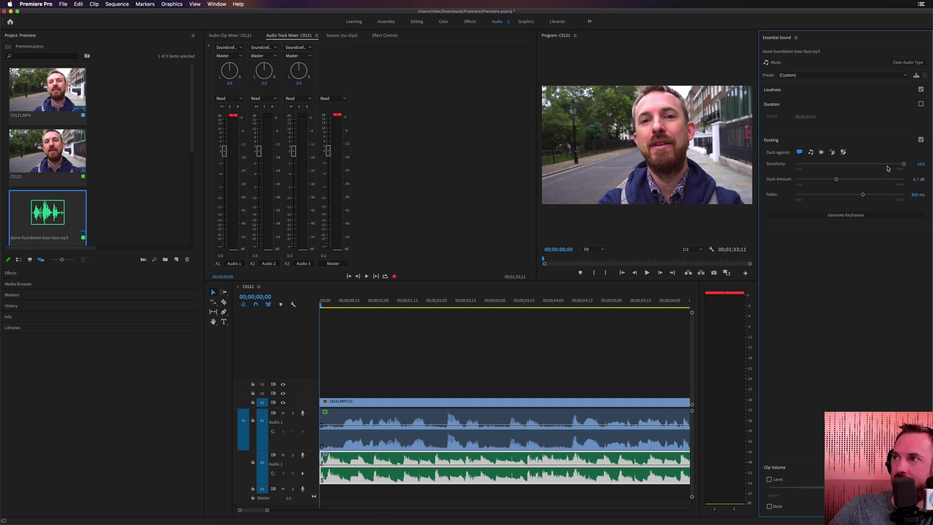
- Set the ducking sensitivity to 3.0 and duck amount to -15.0 dB, and regenerate the music clip's keyframes
click(828, 164)
click(821, 215)
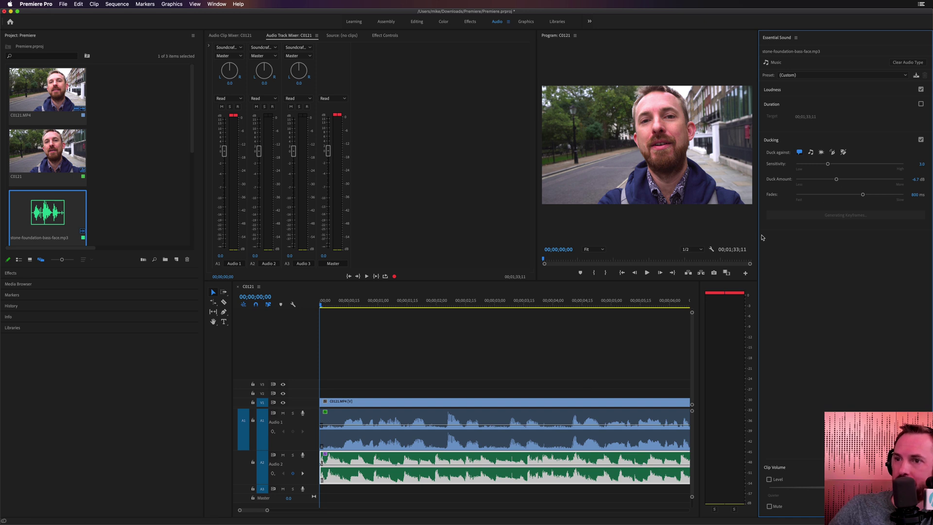
click(856, 178)
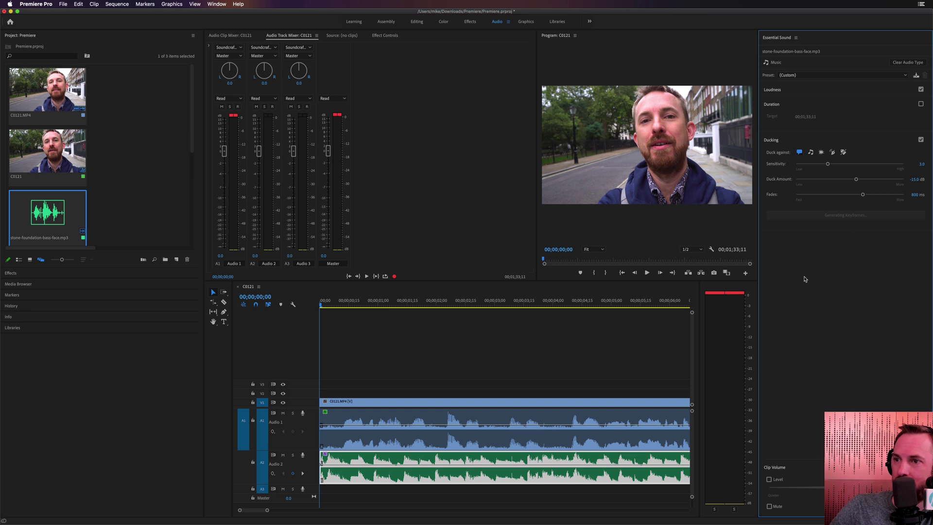
key(minus)
key(minus)
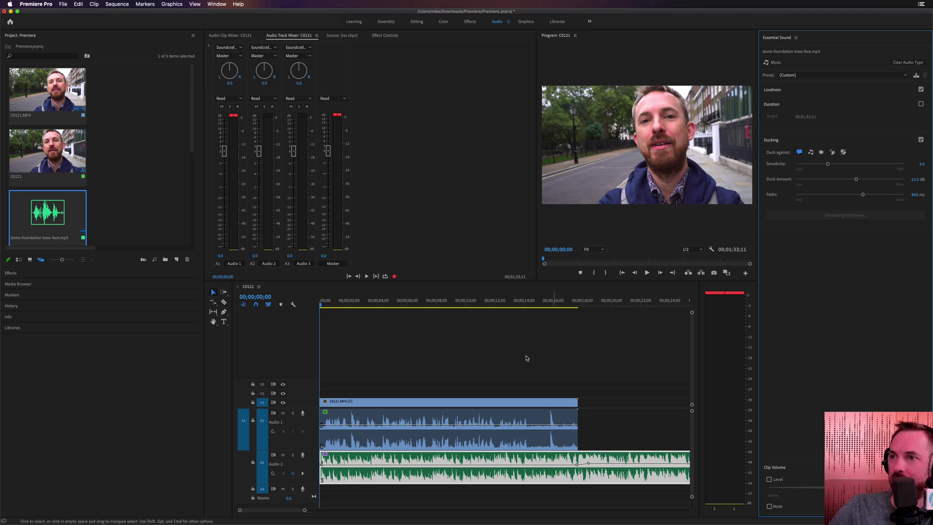
- Regenerate the music clip's ducking keyframes with sensitivity 7.9, duck amount -14.1 dB and fades close to the fastest setting
click(548, 323)
click(590, 452)
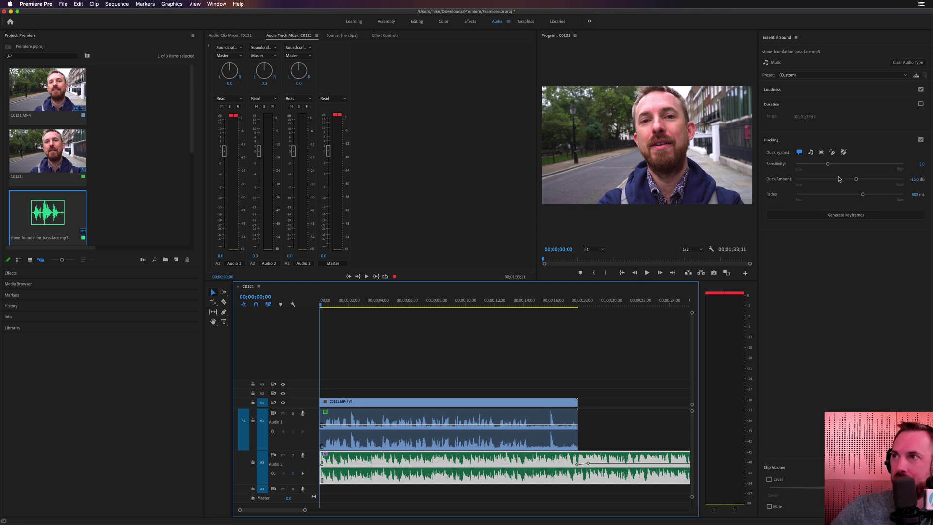
click(881, 166)
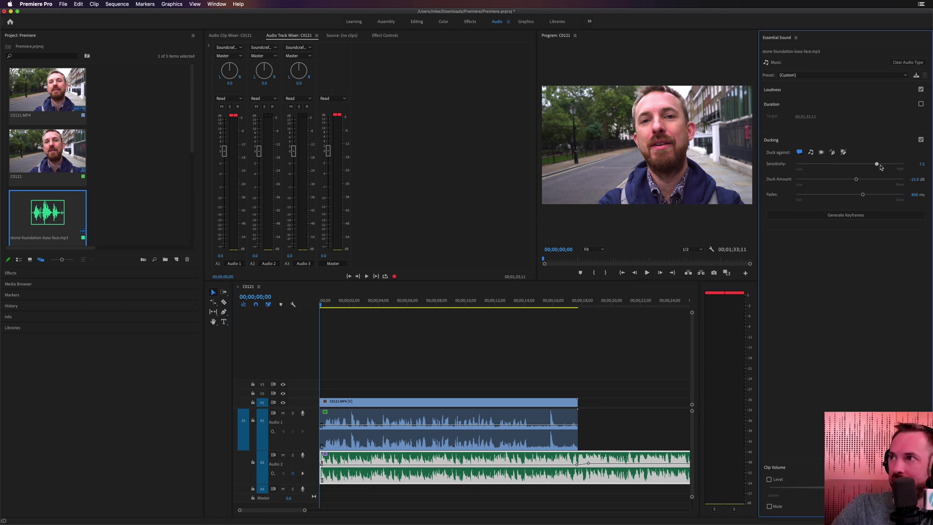
drag(857, 179, 801, 194)
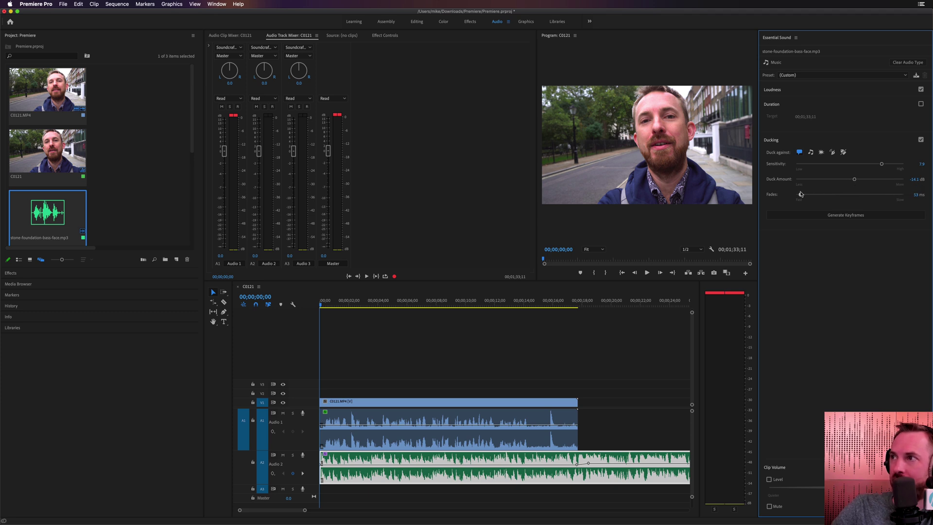
click(822, 217)
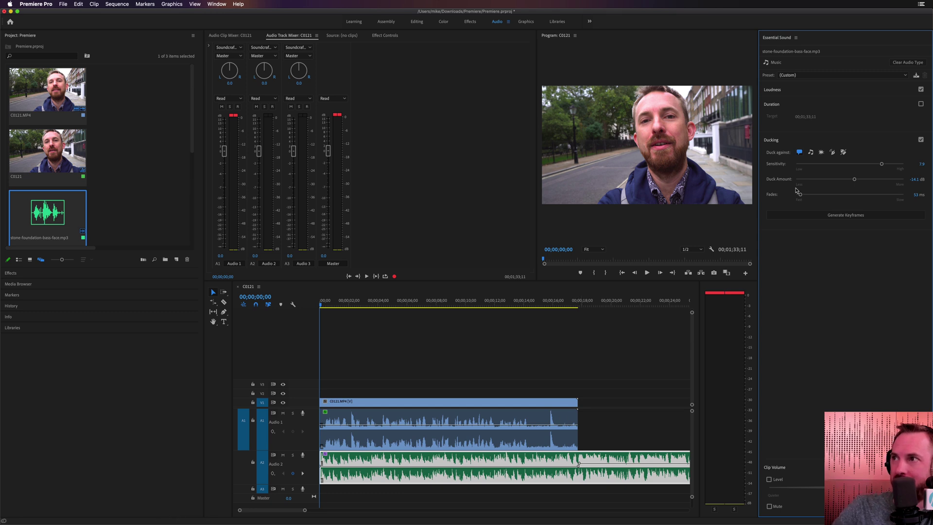
- Raise the ducking sensitivity to 10.0, reduce fades to the minimum, and regenerate the keyframes
drag(881, 163, 925, 167)
drag(801, 195, 789, 196)
click(810, 213)
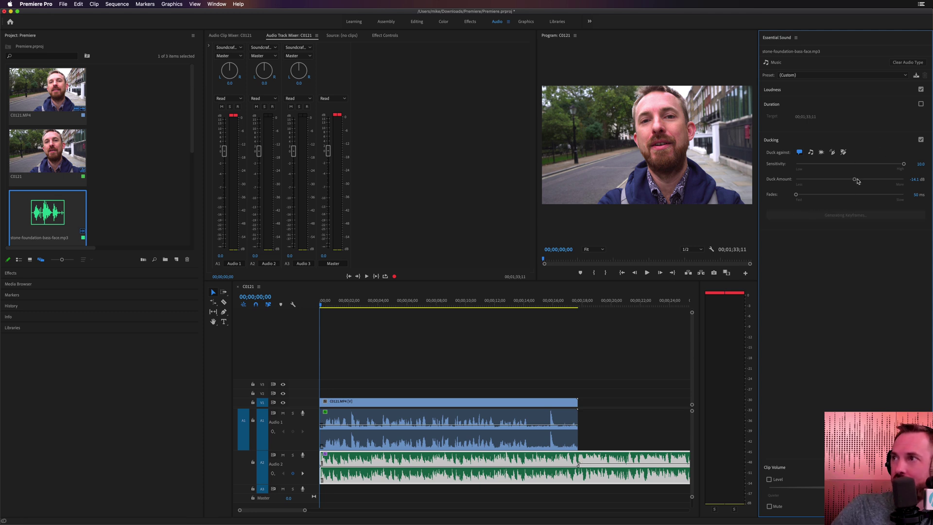
- Lower the ducking sensitivity to 1.6 and set the duck amount to -9.0 dB, and regenerate the music clip's keyframes
drag(854, 180, 813, 163)
click(610, 433)
click(609, 461)
click(847, 214)
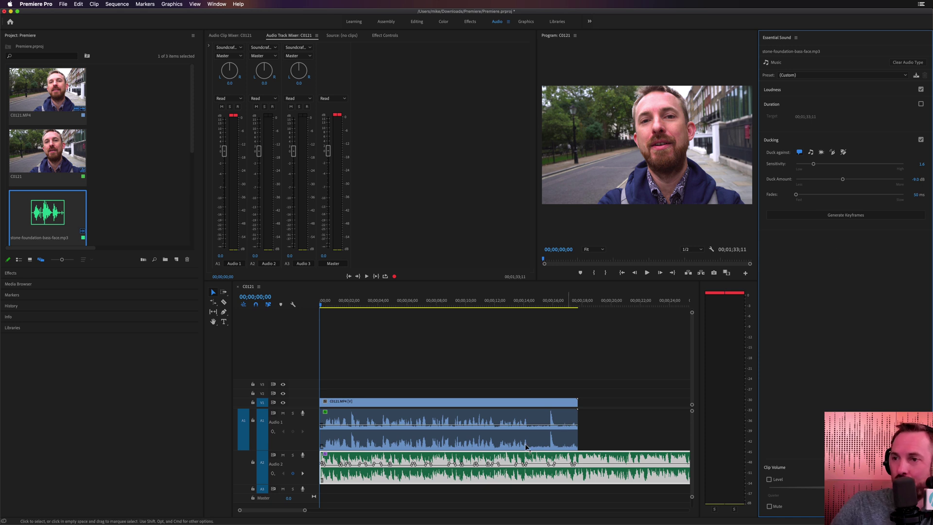
- Play the opening seconds of the sequence to check how the music ducks beneath the speech, and return to the start
key(=)
key(=)
key(=)
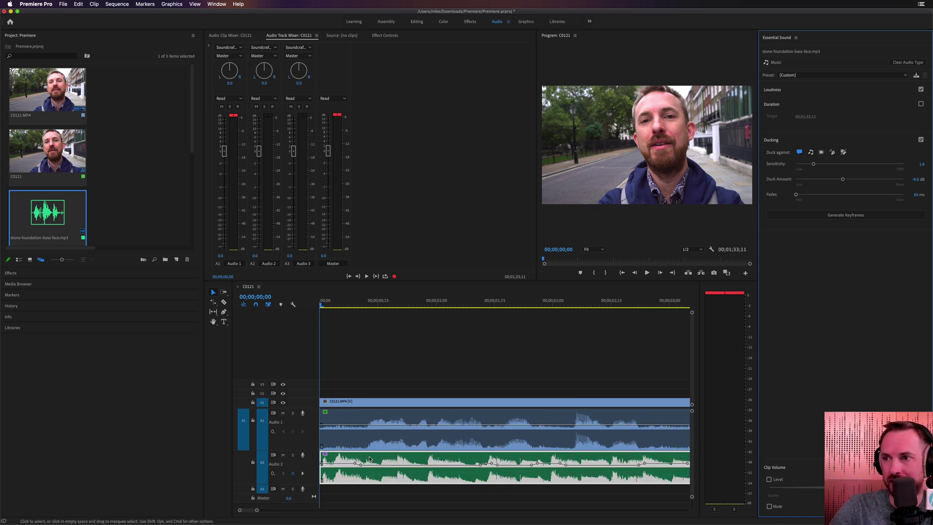
key(space)
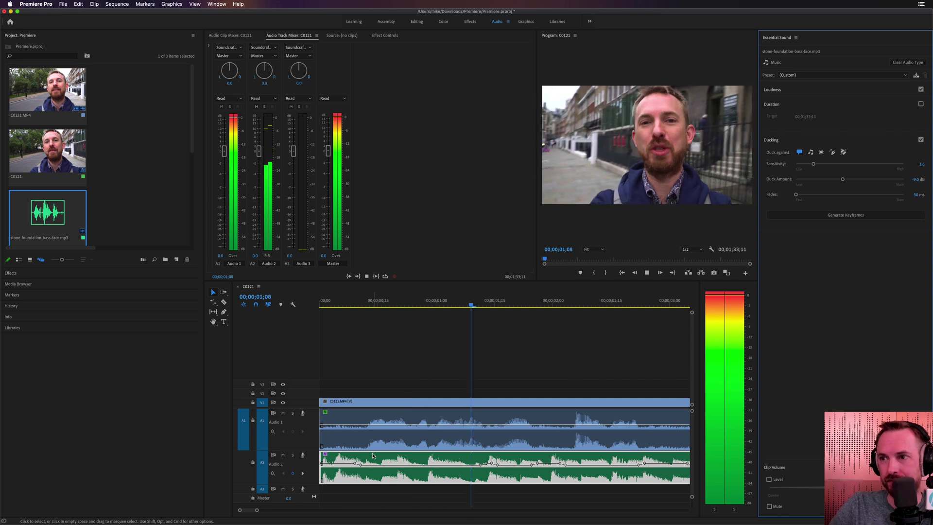
key(minus)
key(minus)
key(minus)
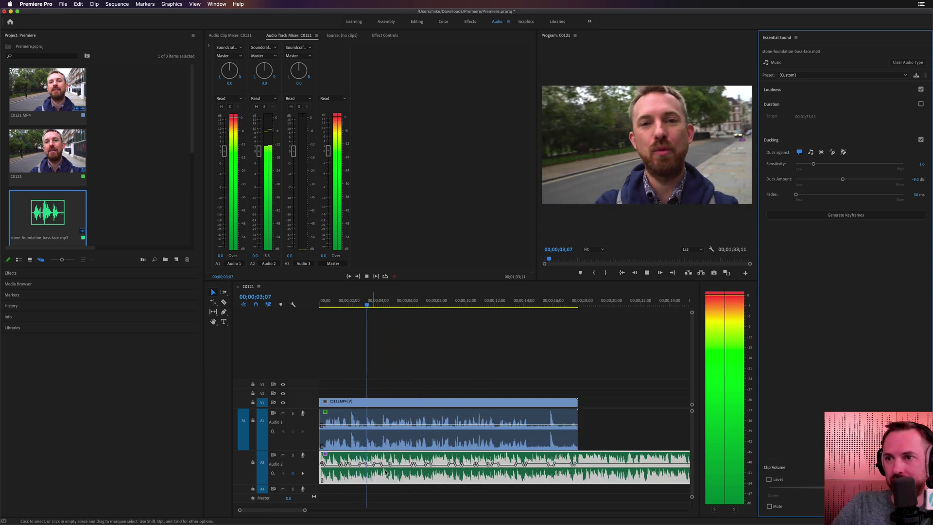
key(Home)
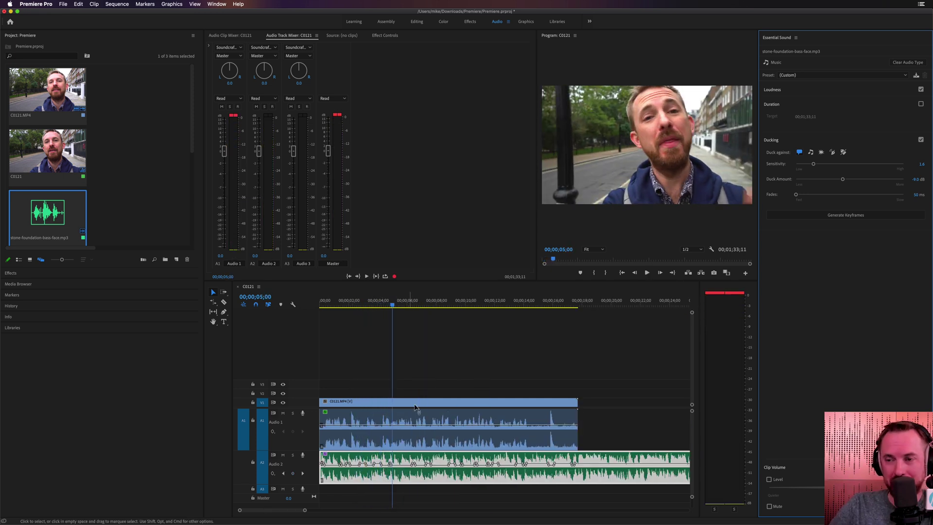
click(506, 494)
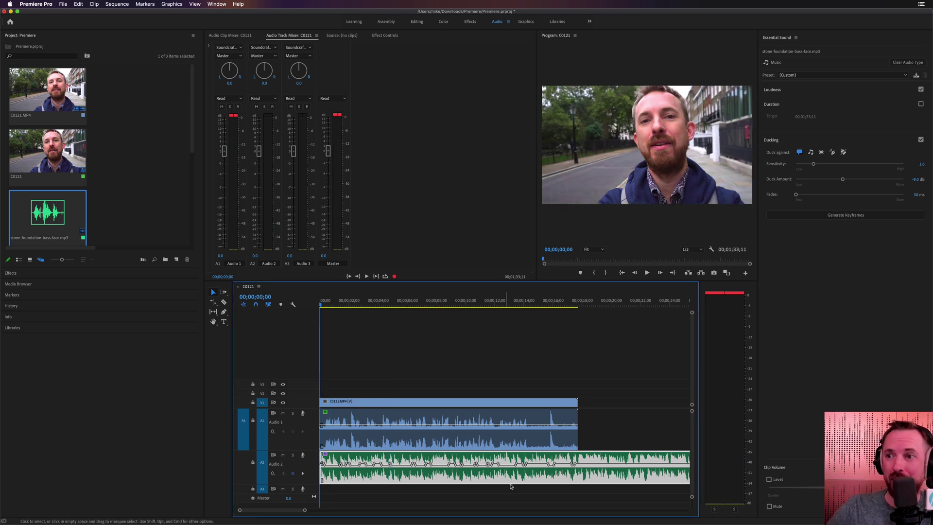